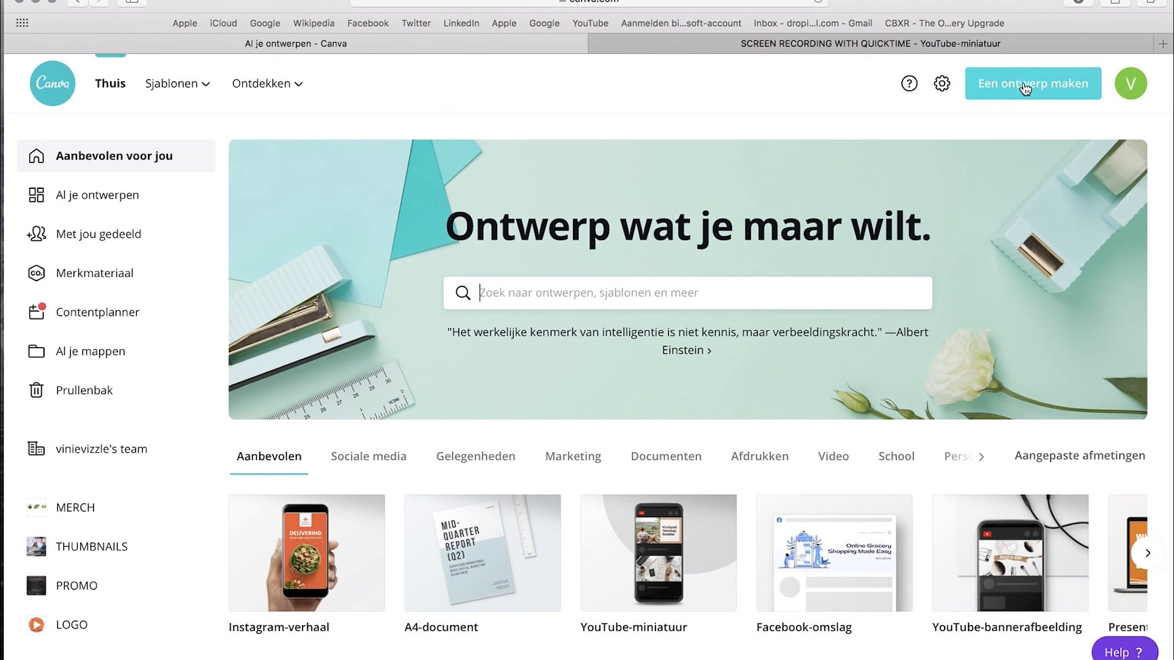
# - Create a new YouTube-miniatuur design of 1280 × 720 px and look through the available templates
pyautogui.click(1025, 89)
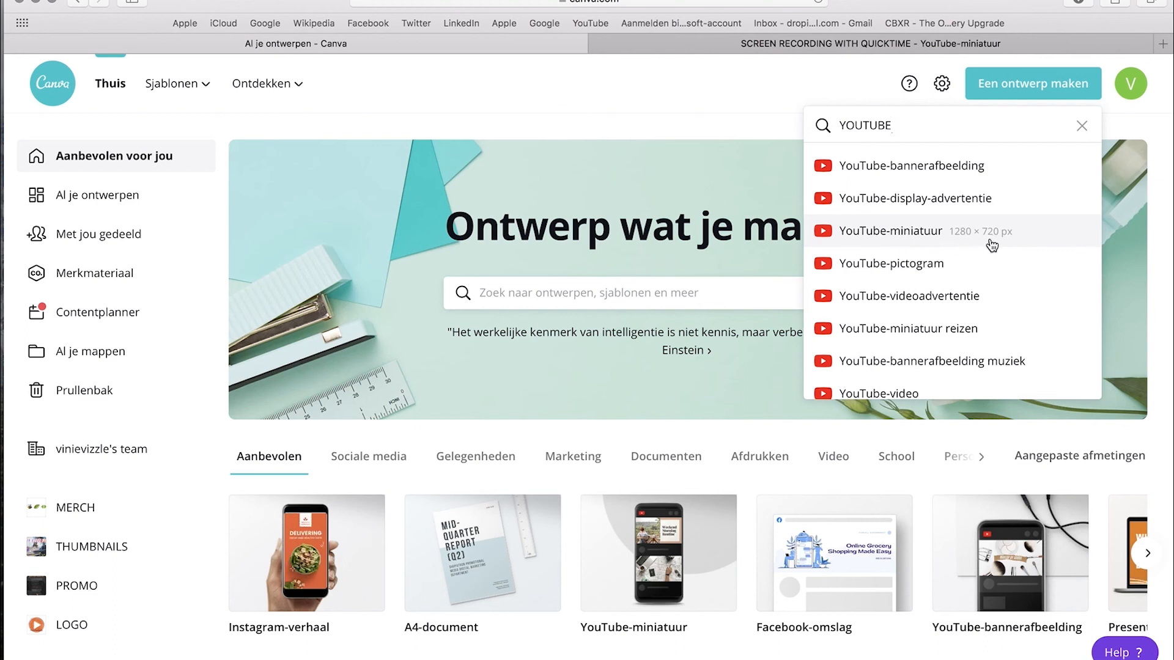
pyautogui.click(912, 234)
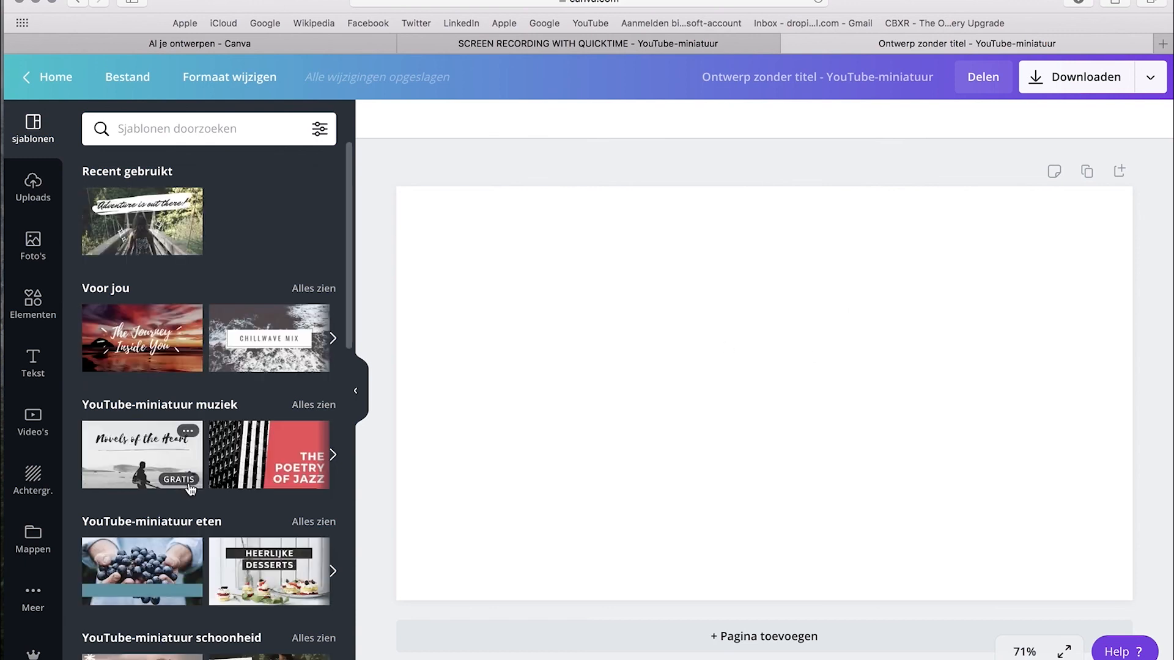
pyautogui.scroll(-2, 199, 506)
pyautogui.scroll(-9, 199, 506)
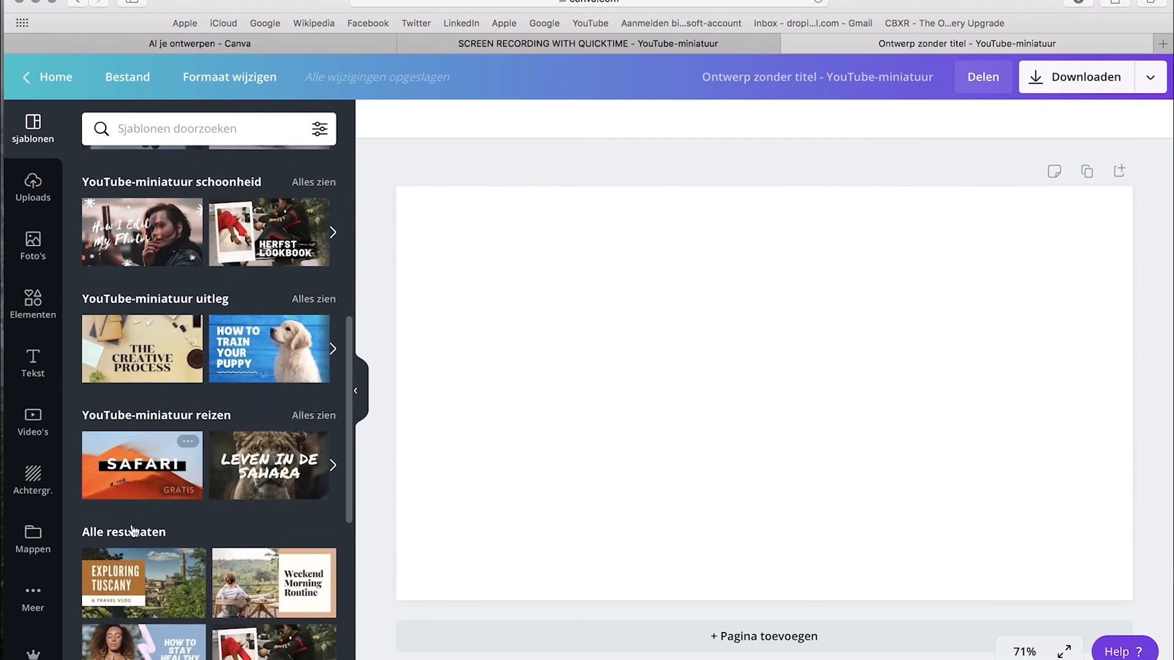
pyautogui.scroll(4, 191, 423)
pyautogui.scroll(6, 191, 423)
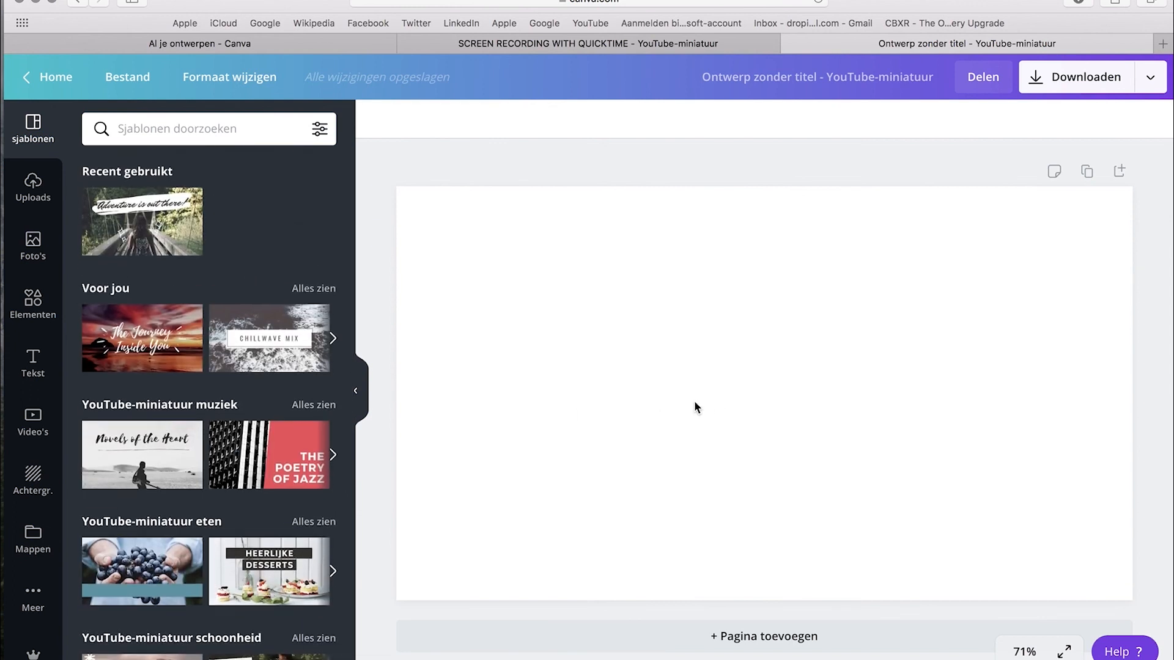
# - Add the first uploaded photo of the man in the purple hoodie to the page and remove its background with Background Remover
pyautogui.click(34, 195)
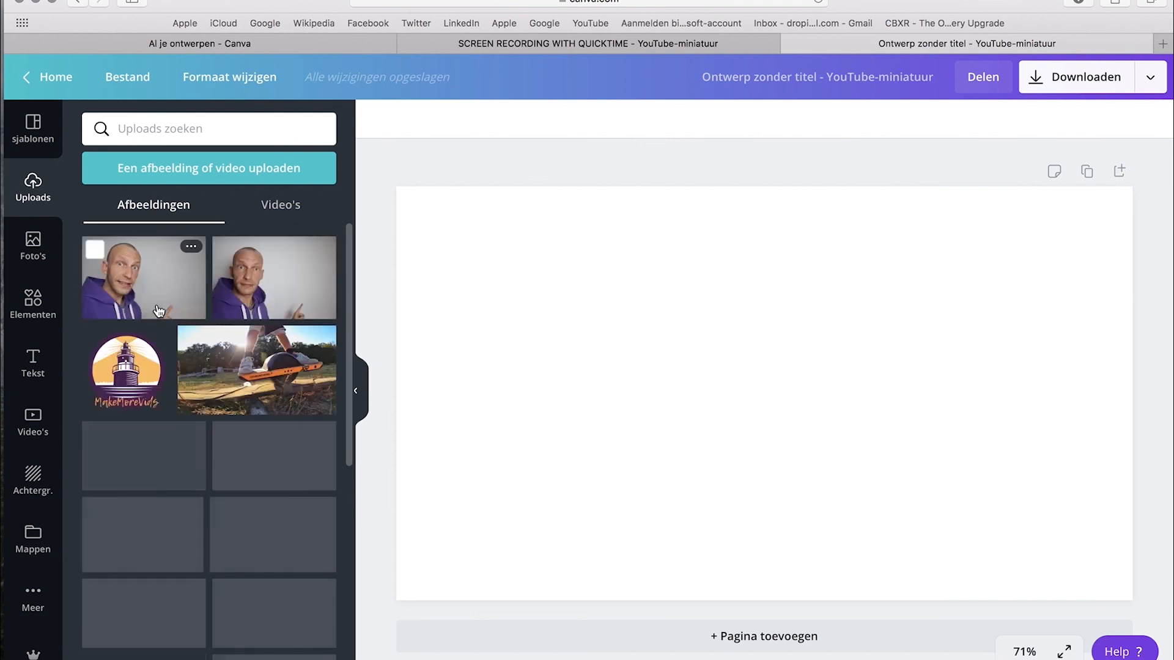
pyautogui.click(215, 282)
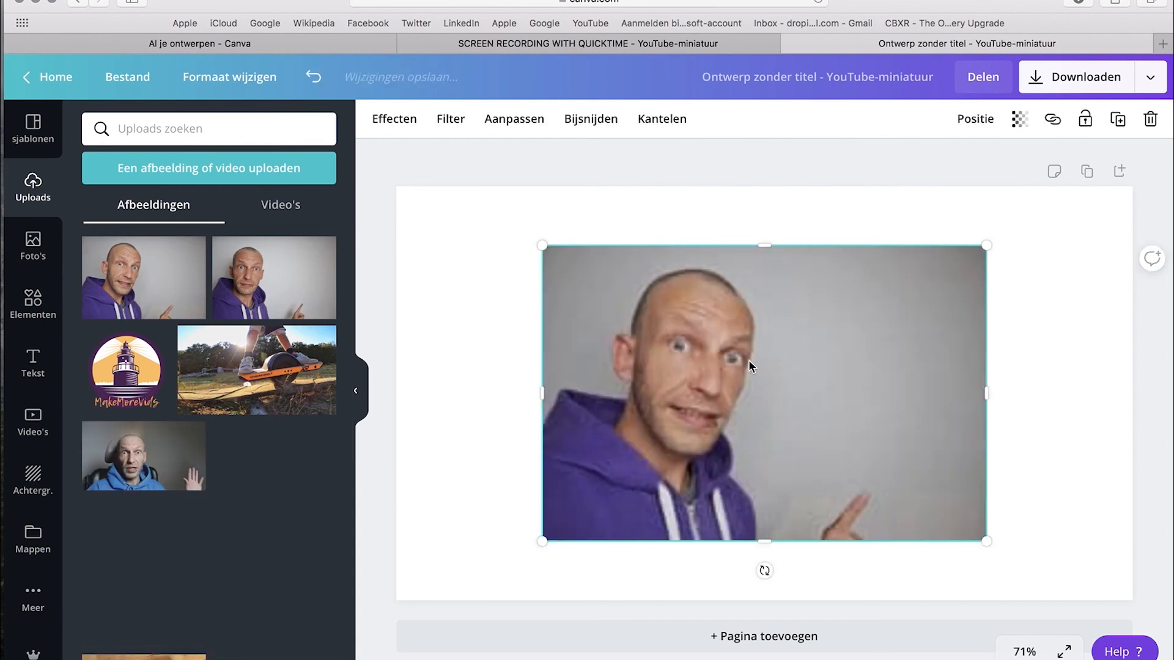
pyautogui.moveTo(764, 365); pyautogui.dragTo(746, 367)
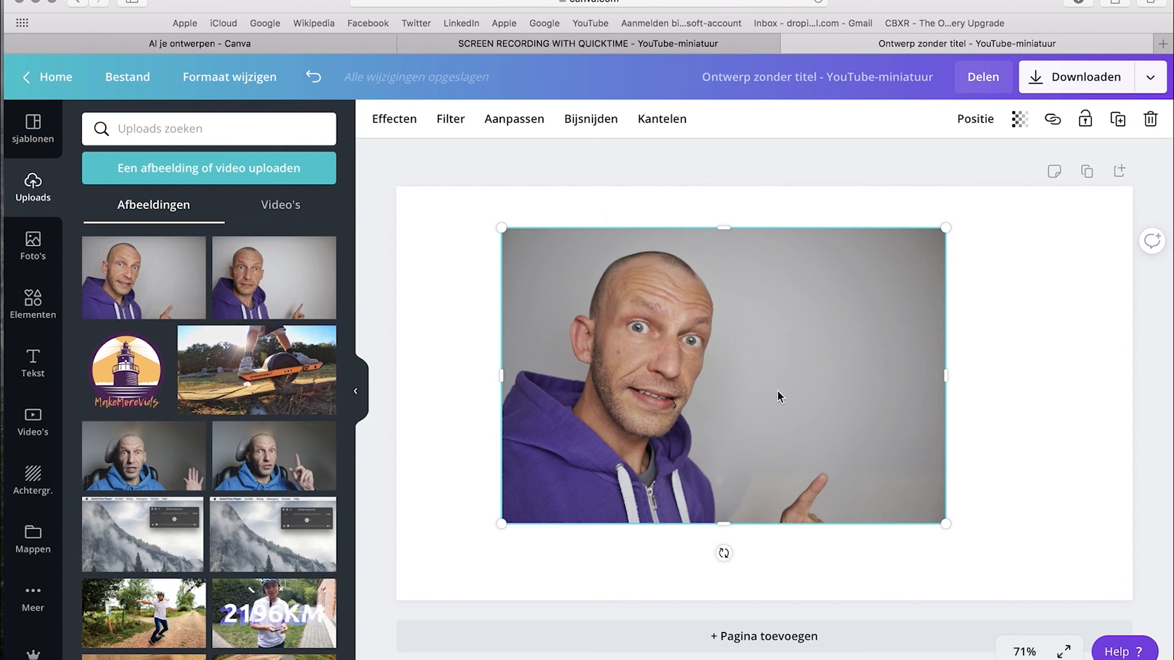
pyautogui.click(394, 120)
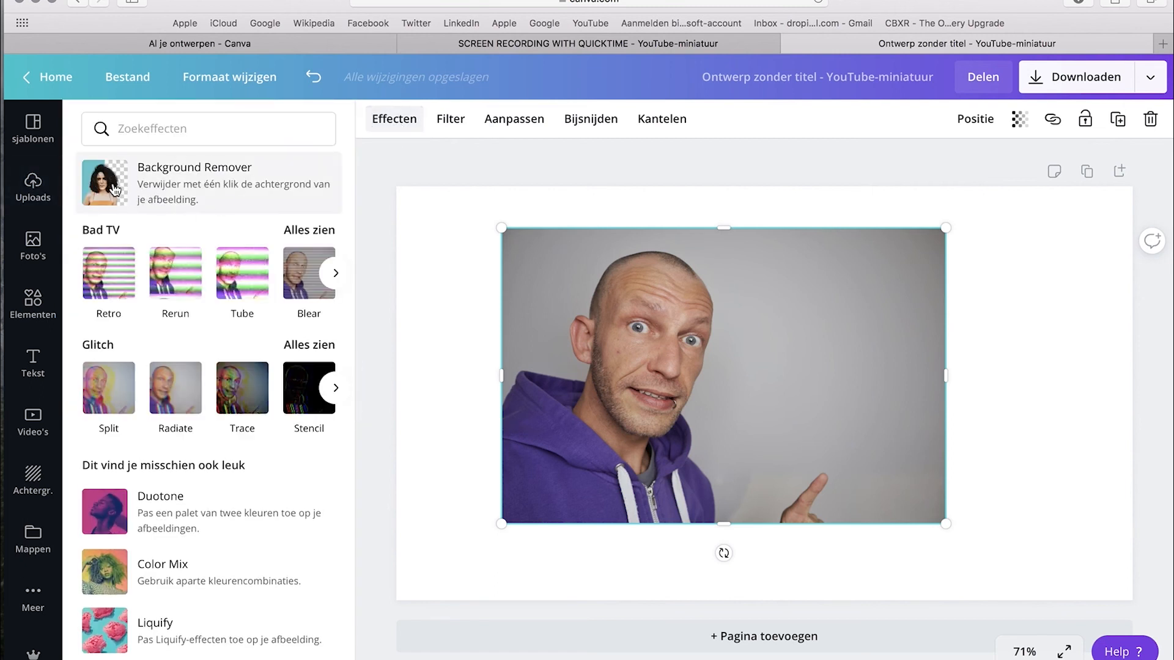
pyautogui.click(188, 186)
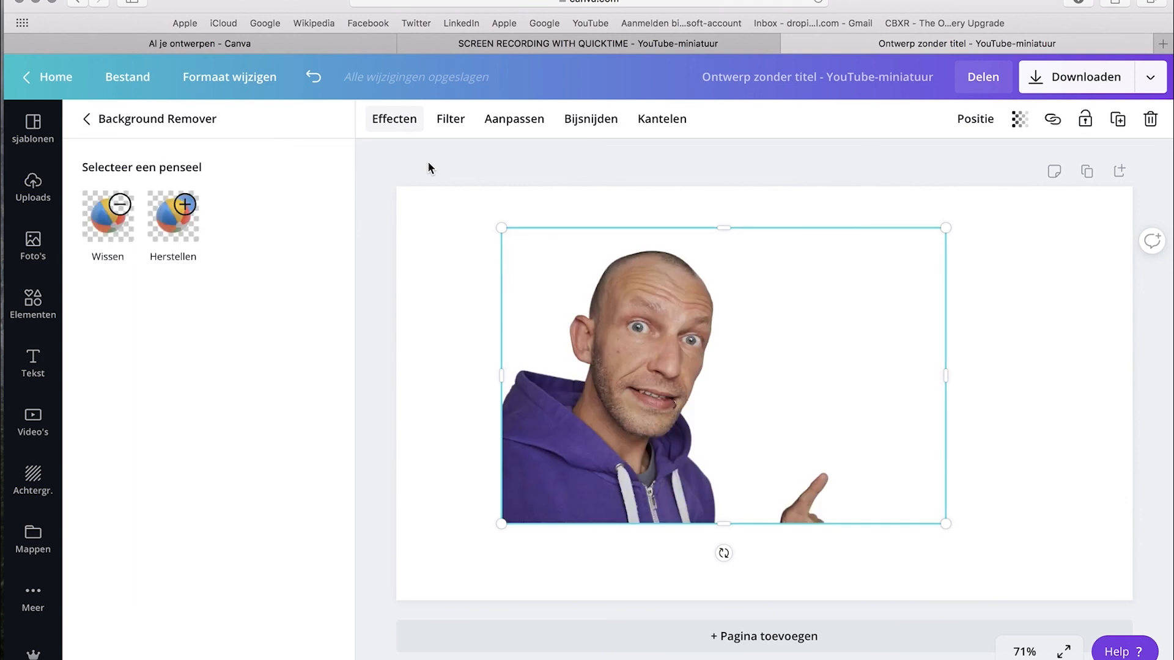
# - Move the cut-out man into the page's lower-left corner and enlarge him to nearly the full page height
pyautogui.moveTo(630, 366); pyautogui.dragTo(524, 446)
pyautogui.moveTo(841, 304); pyautogui.dragTo(1028, 214)
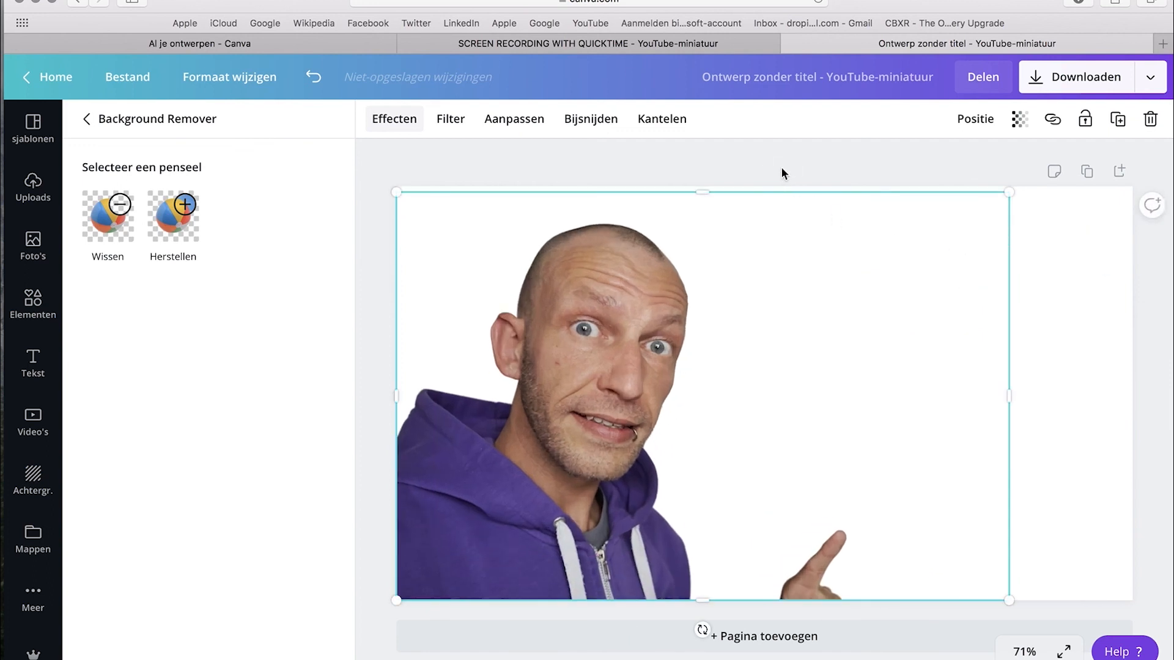
pyautogui.click(790, 228)
# - Try pink, lime green and orange as the page background colour, and set it back to white
pyautogui.click(1059, 315)
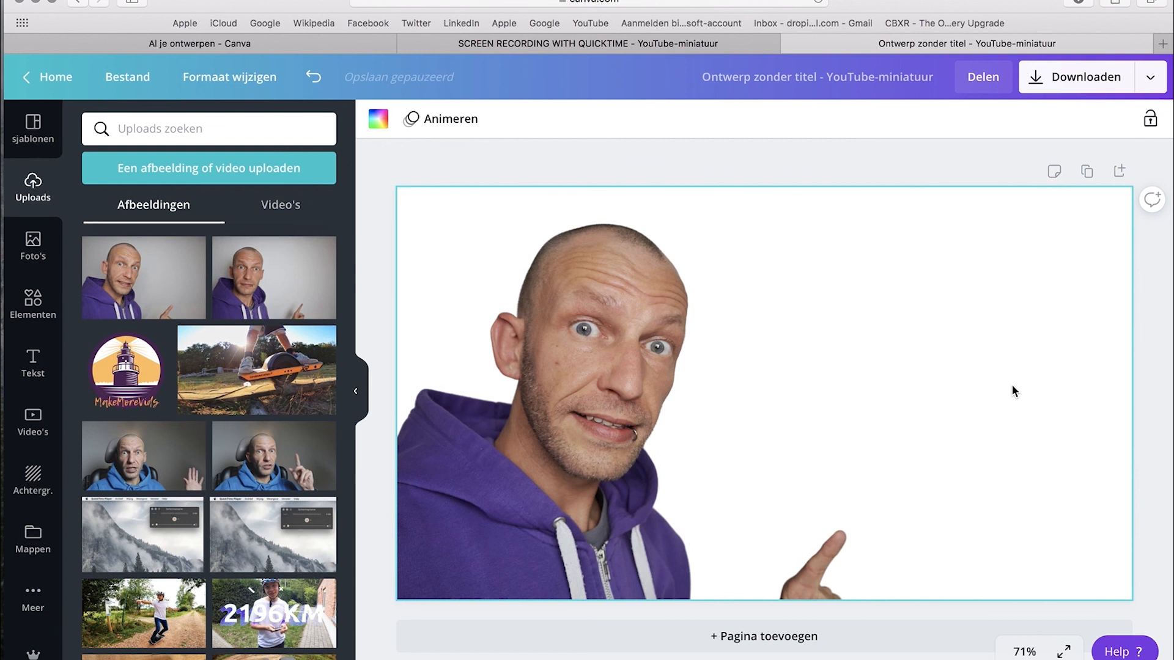
pyautogui.click(378, 118)
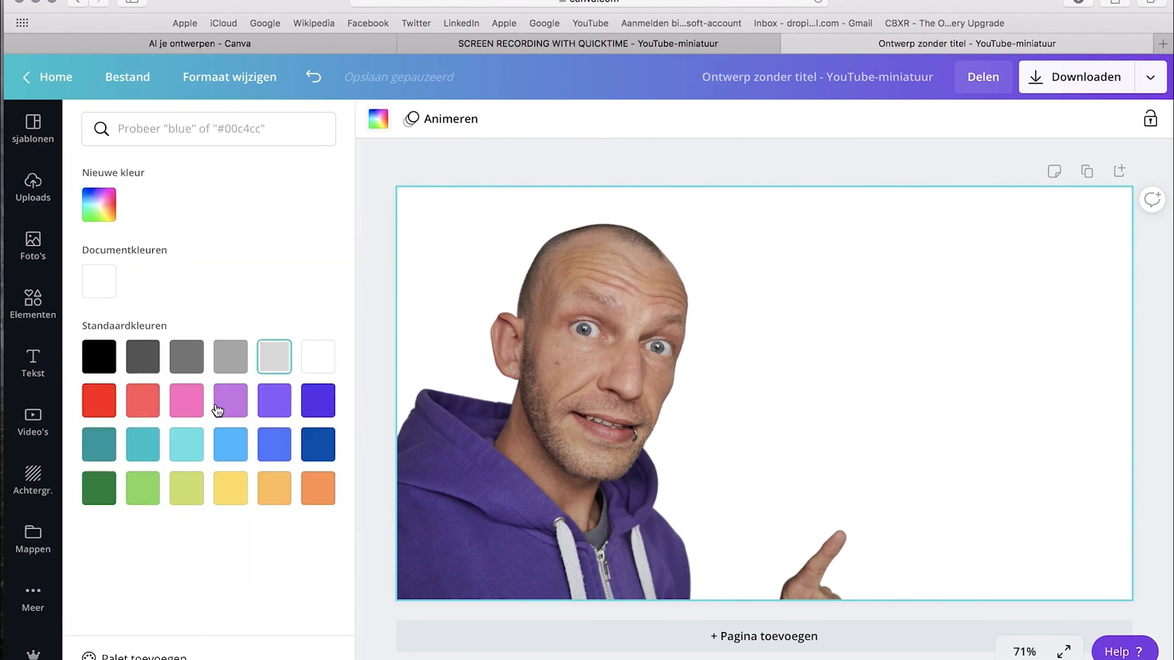
pyautogui.click(186, 400)
pyautogui.click(186, 474)
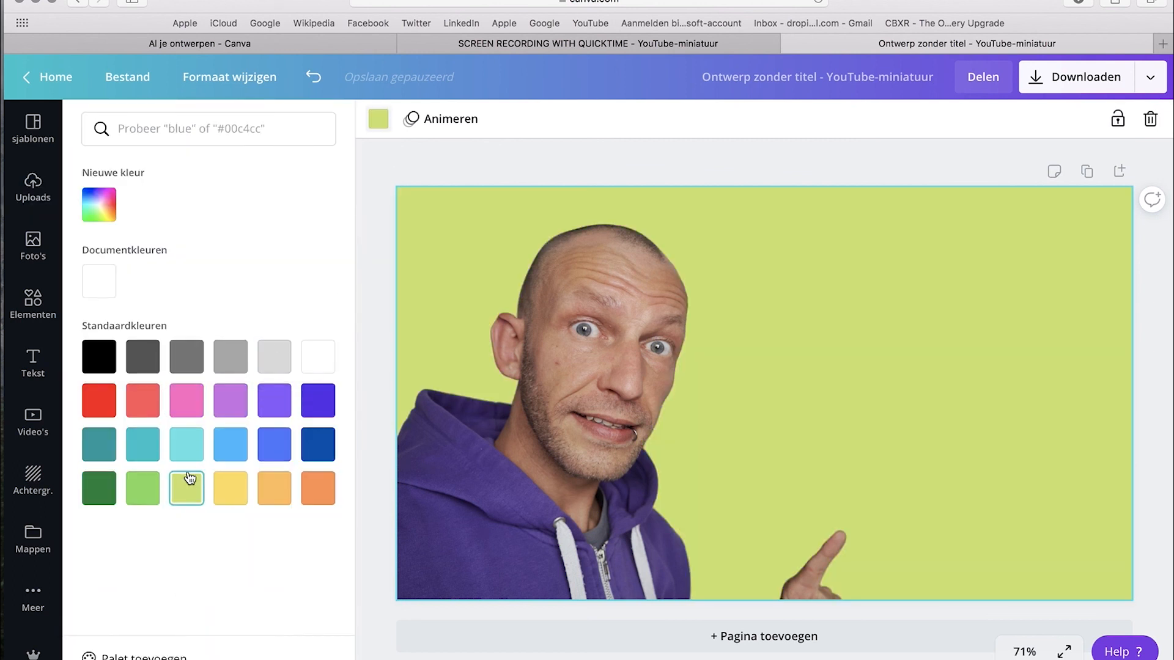
pyautogui.click(319, 491)
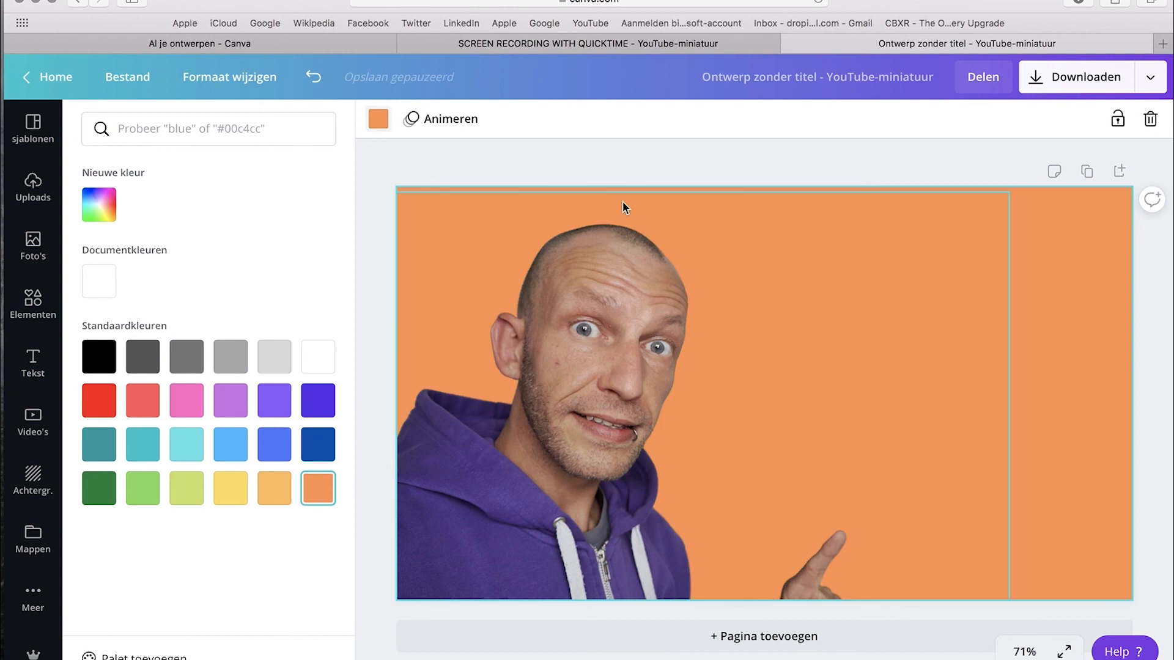
pyautogui.click(318, 357)
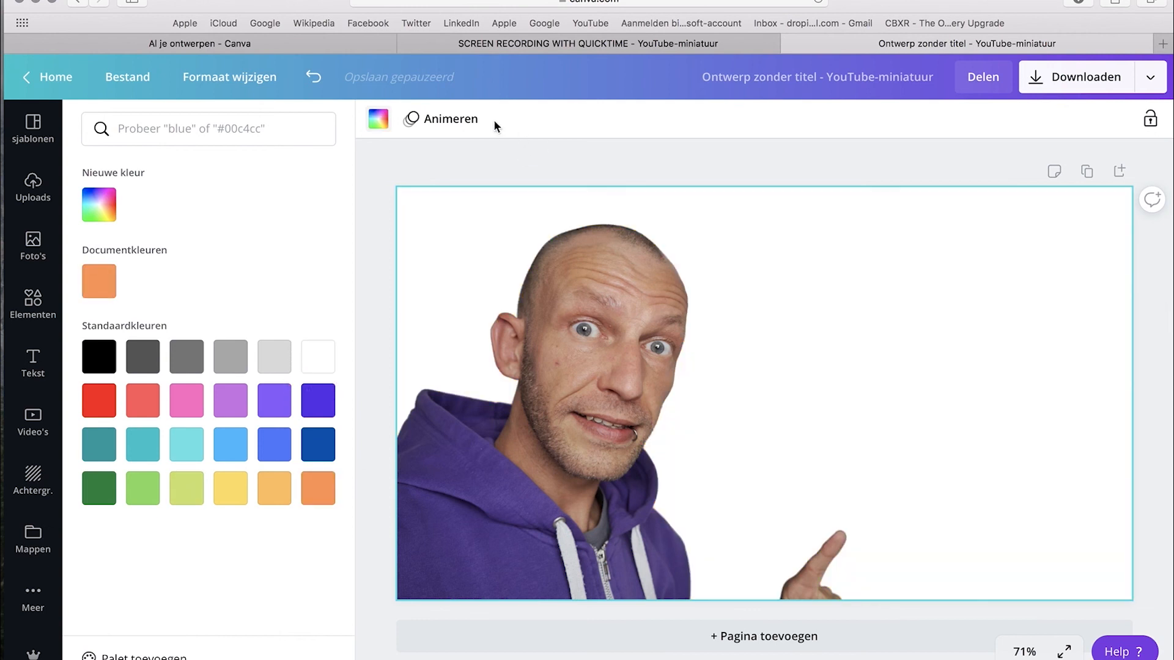
pyautogui.click(497, 163)
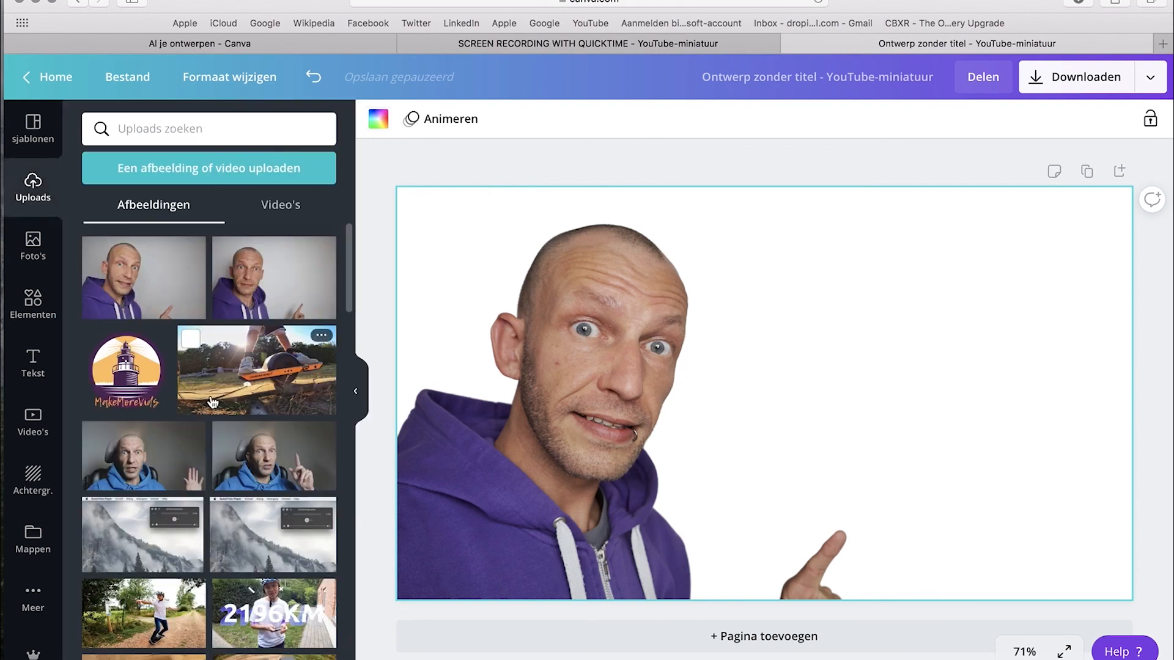
# - Add the uploaded Onewheel photo, scale it down, and place it beside the man's face above his pointing finger
pyautogui.click(273, 370)
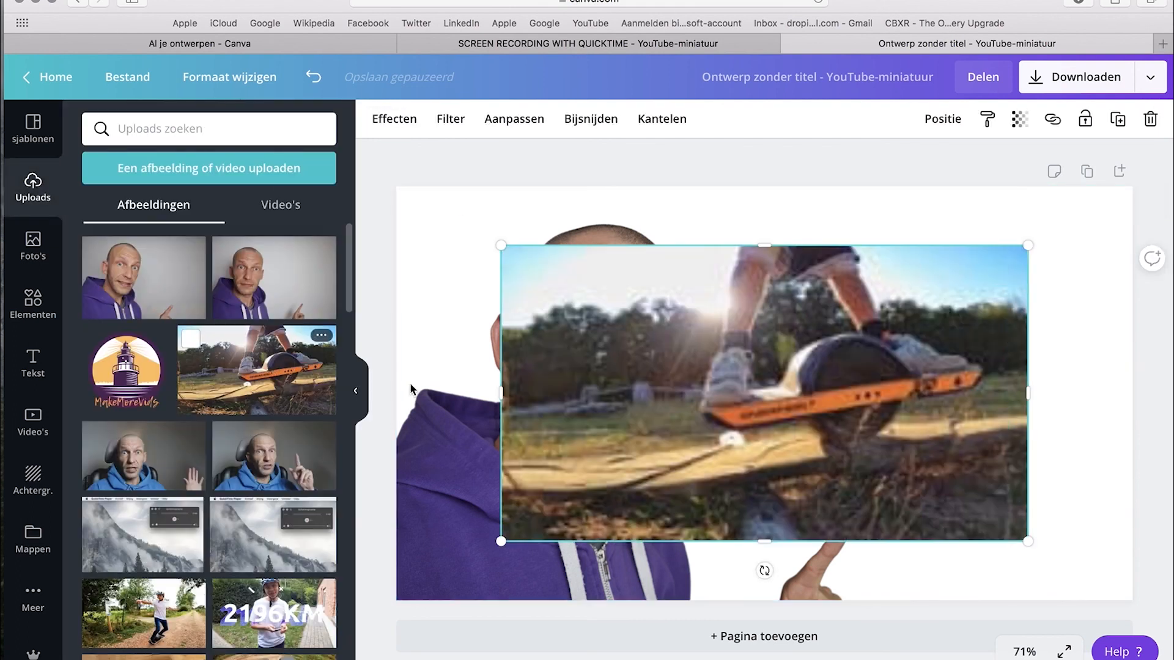
pyautogui.moveTo(709, 396); pyautogui.dragTo(801, 371)
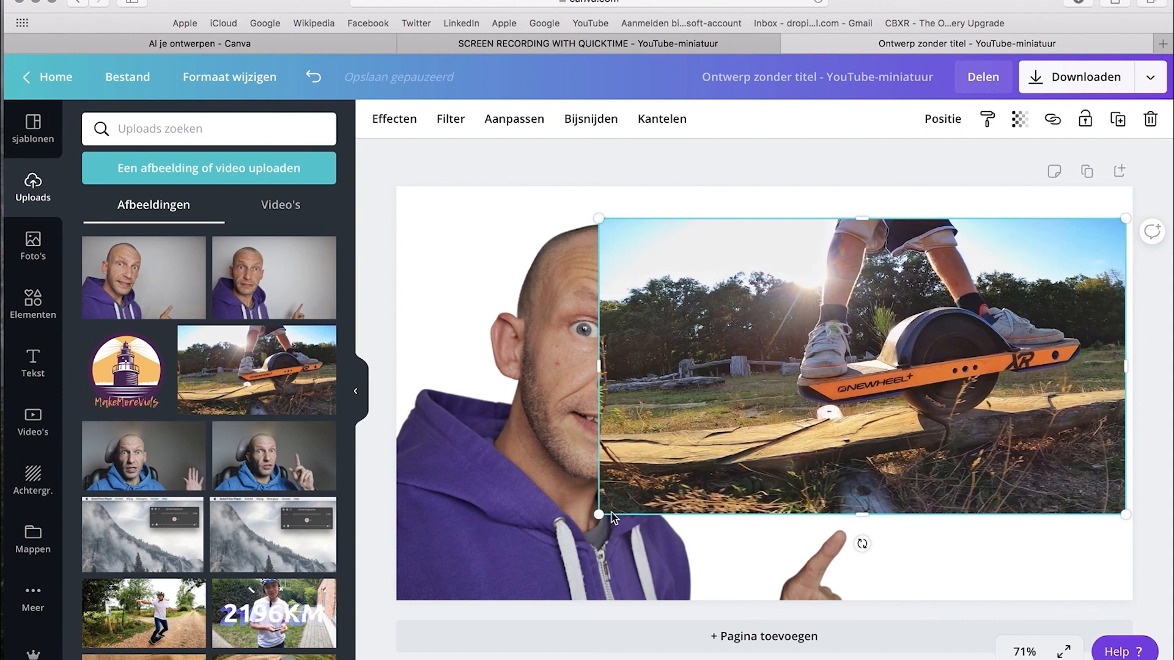
pyautogui.moveTo(601, 516); pyautogui.dragTo(763, 421)
pyautogui.moveTo(916, 377); pyautogui.dragTo(884, 413)
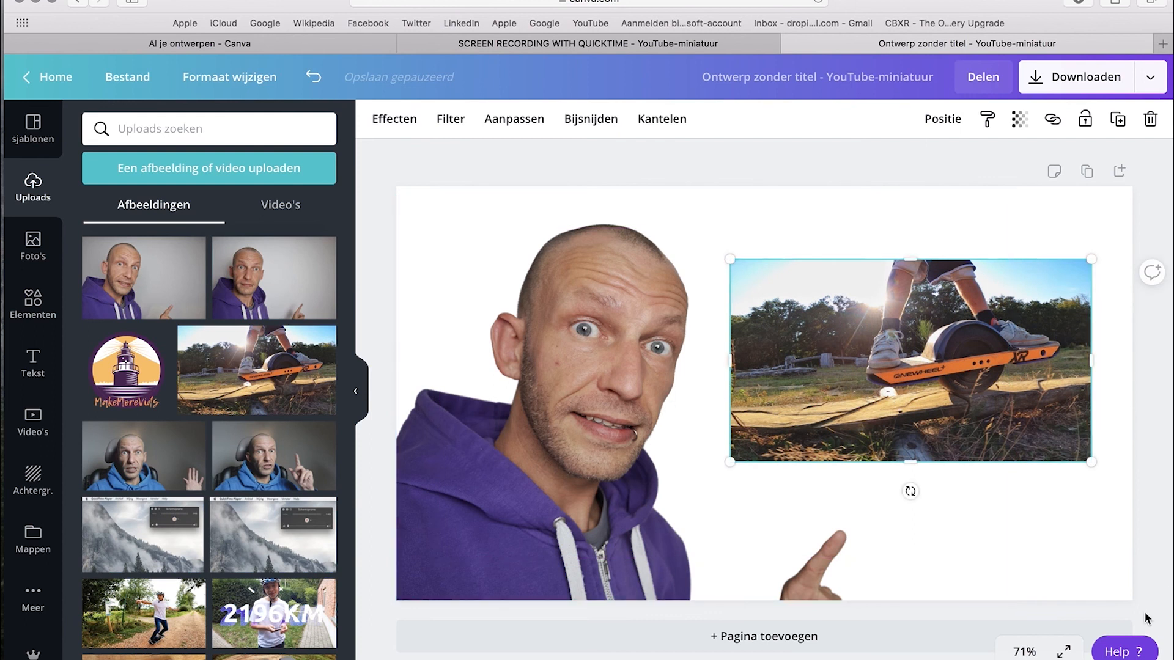
pyautogui.click(1087, 569)
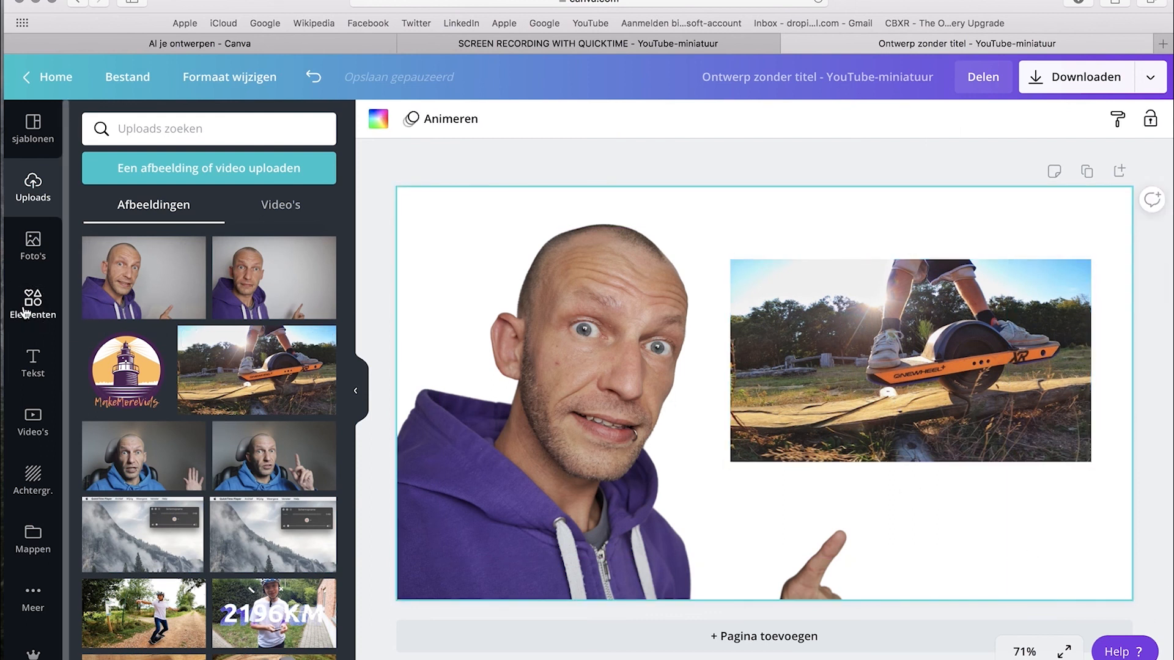
# - Search the elements library for FRAME and look through the frame shapes for one that suits the Onewheel photo
pyautogui.click(24, 312)
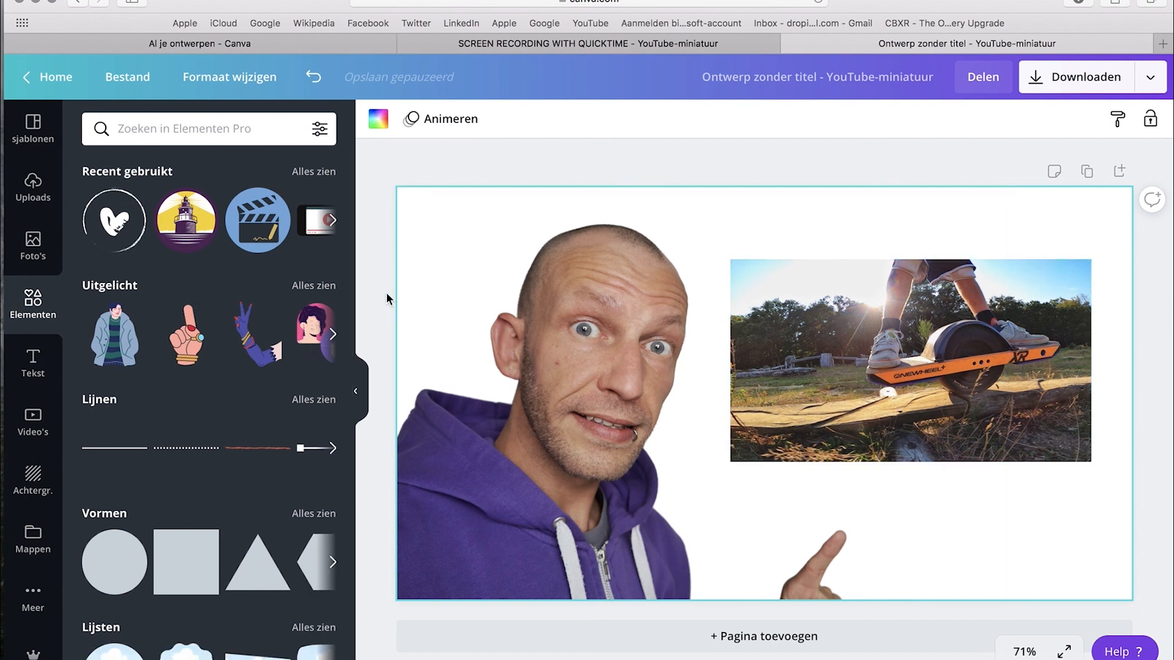
pyautogui.click(199, 129)
pyautogui.write('FRAME')
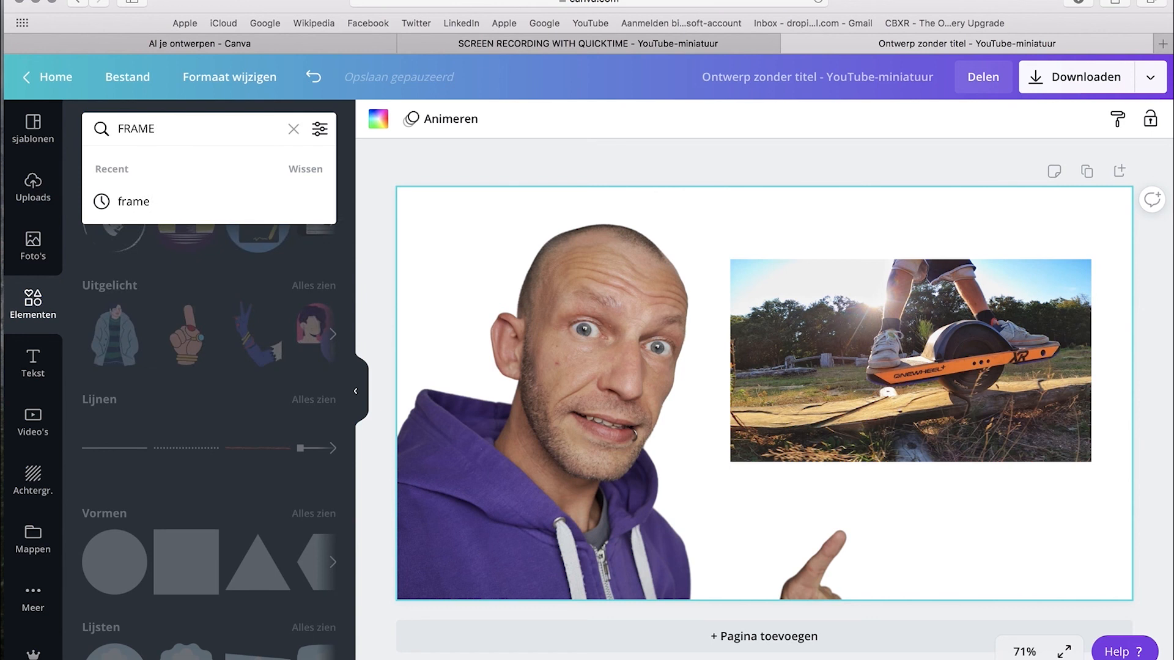
pyautogui.press('Return')
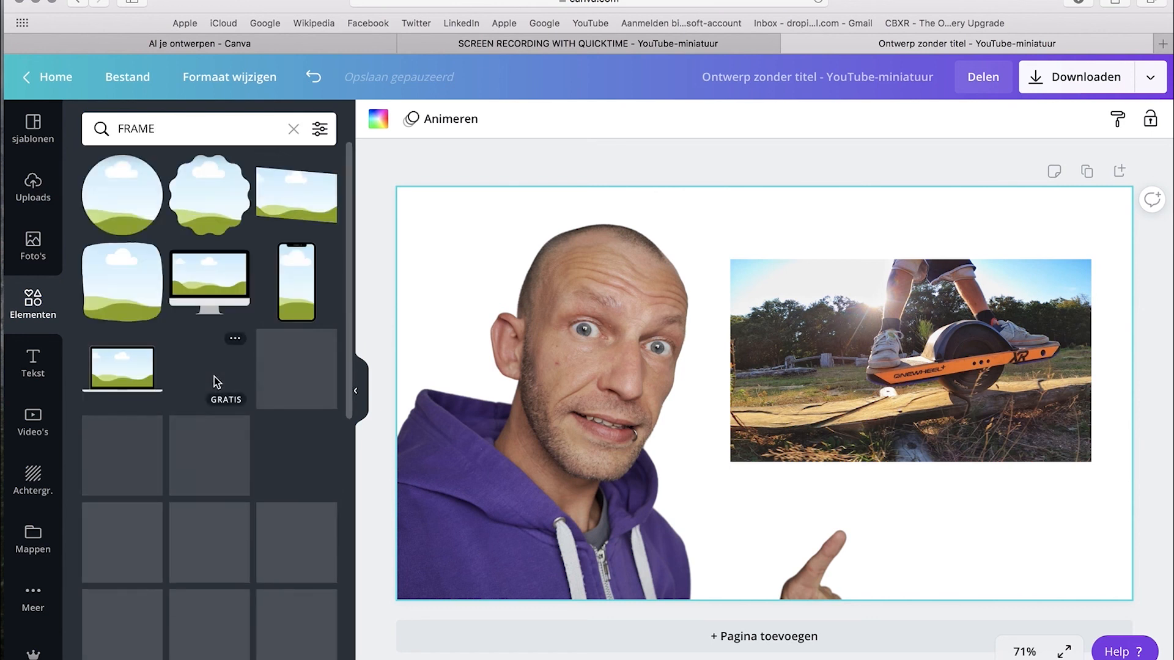
pyautogui.scroll(-1, 227, 488)
pyautogui.scroll(-8, 226, 484)
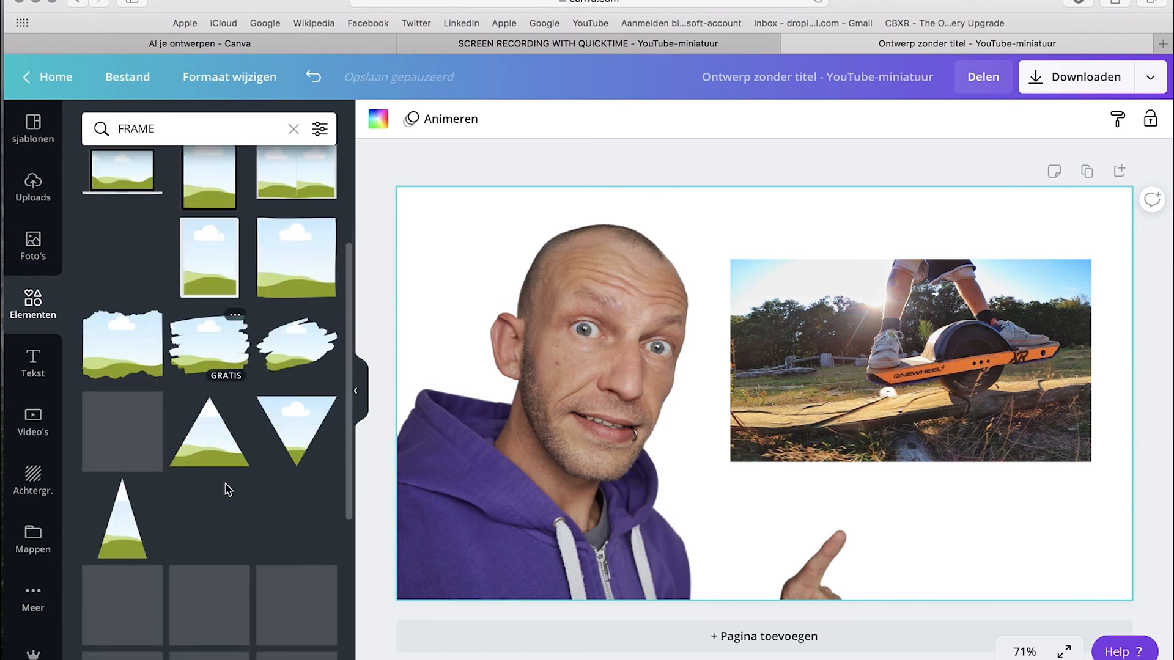
pyautogui.scroll(9, 226, 485)
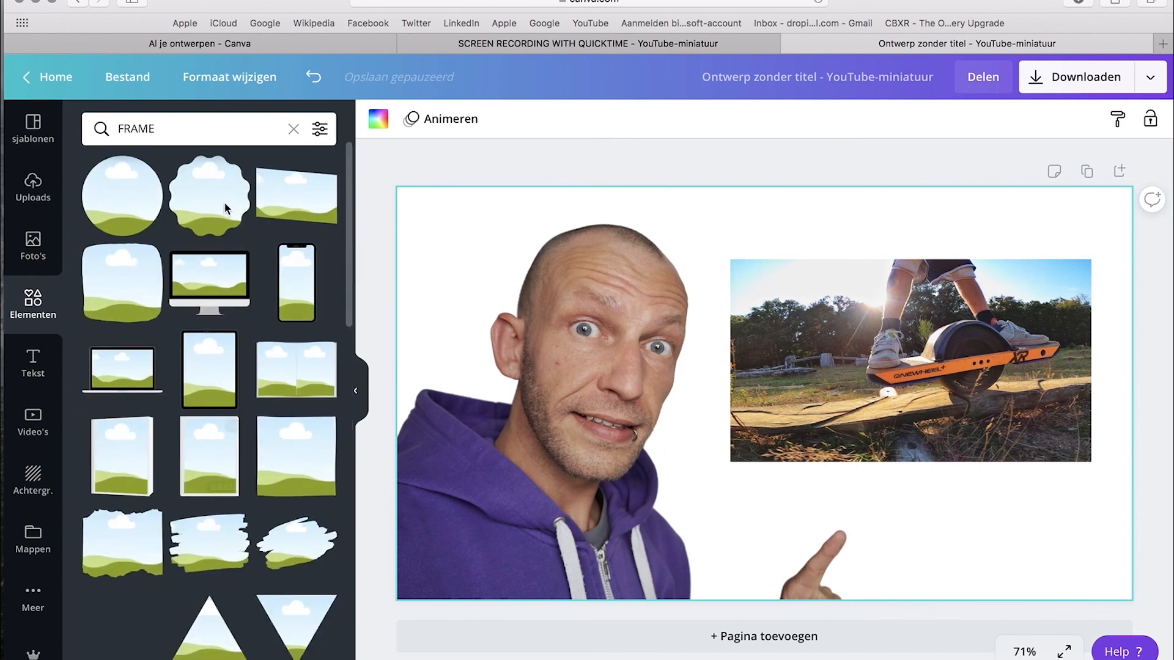
# - Search the elements library for EDGE and look through the borders and edge graphics
pyautogui.doubleClick(149, 128)
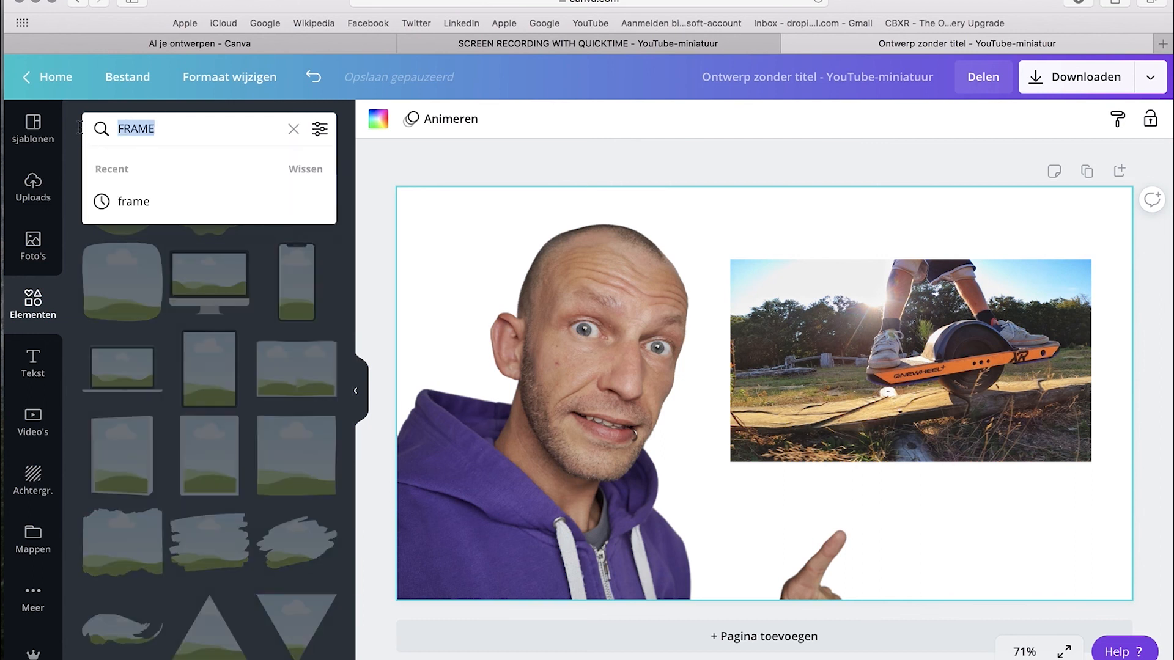
pyautogui.write('EDGE')
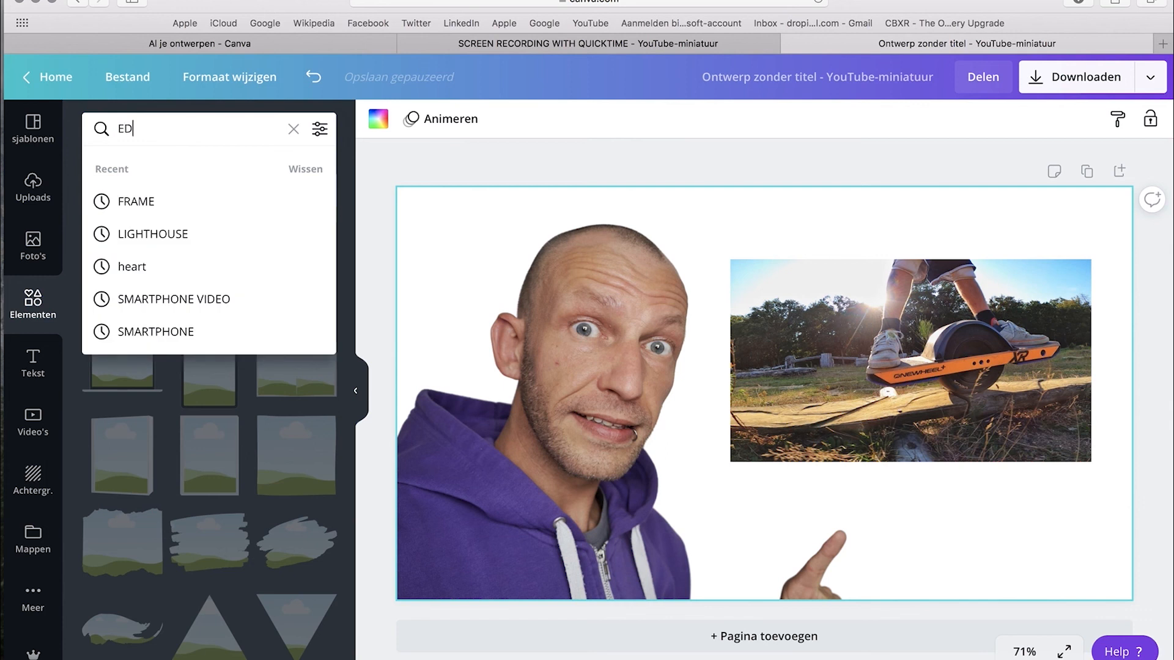
pyautogui.press('Return')
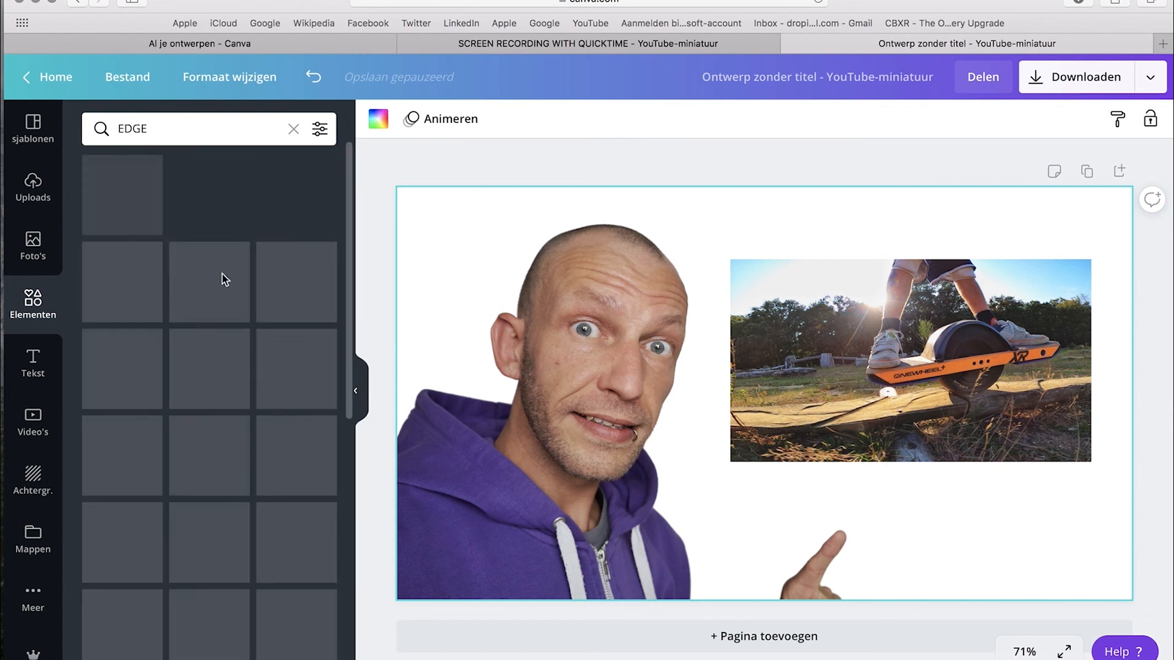
pyautogui.scroll(-5, 217, 260)
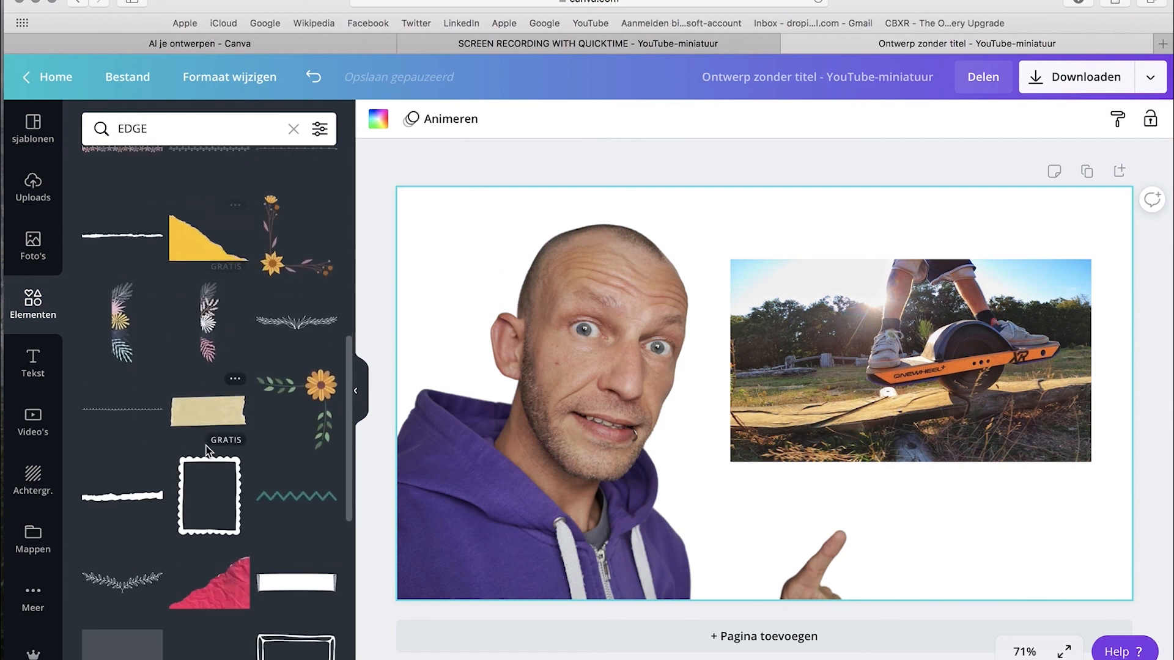
pyautogui.scroll(-2, 207, 451)
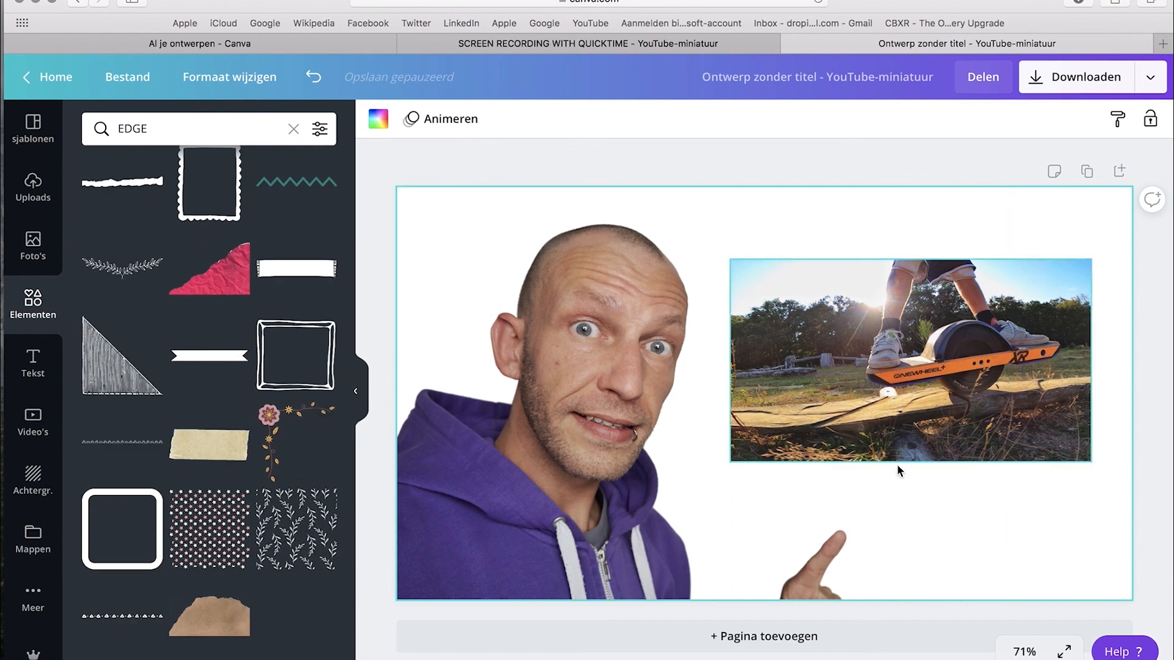
pyautogui.scroll(-3, 247, 458)
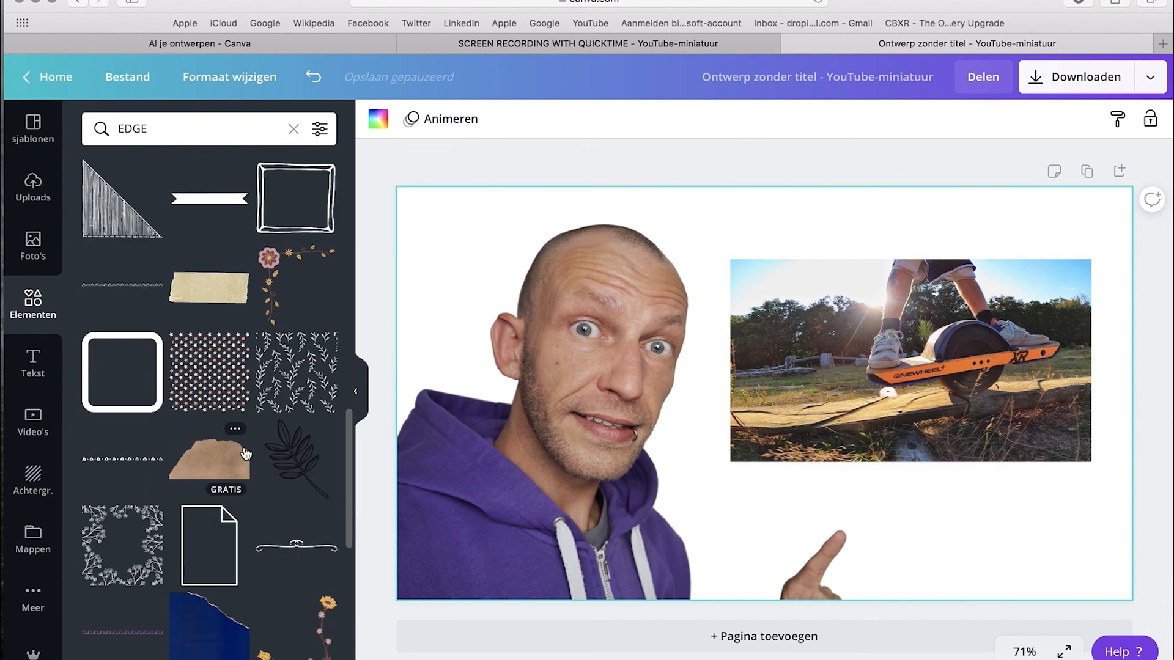
pyautogui.scroll(-3, 247, 452)
pyautogui.scroll(-5, 247, 451)
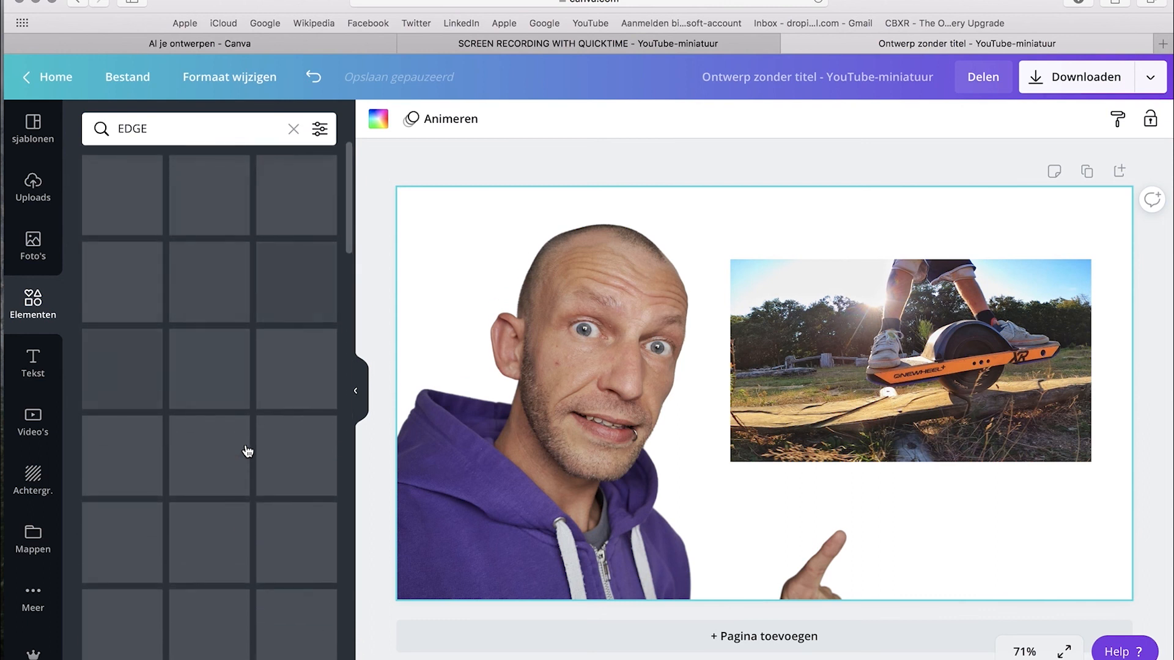
# - Search the elements library for SCREEN and add the silver Apple desktop monitor with black display on top of the Onewheel photo
pyautogui.moveTo(178, 115); pyautogui.dragTo(52, 116)
pyautogui.write('SCREEN')
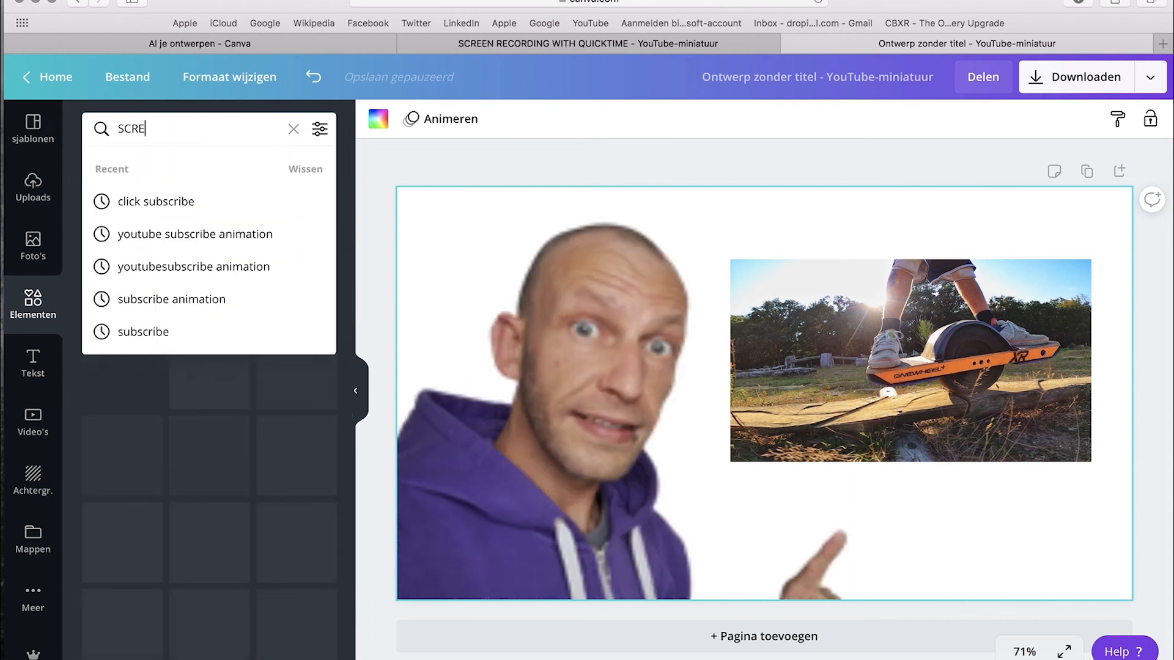
pyautogui.press('Return')
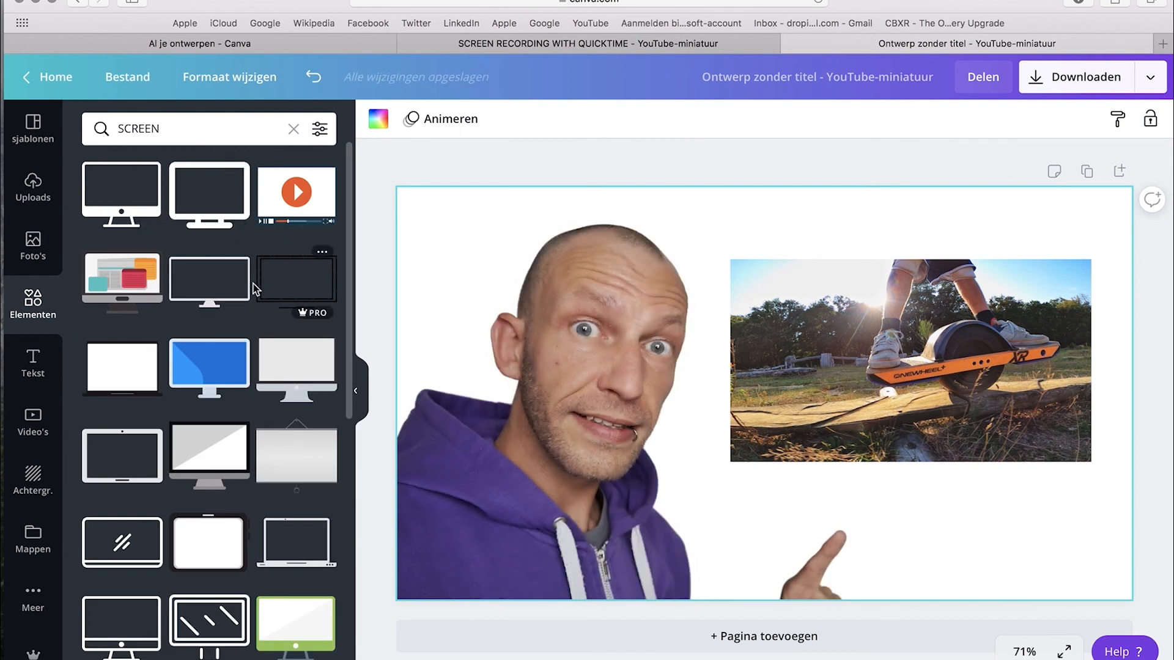
pyautogui.scroll(-5, 225, 445)
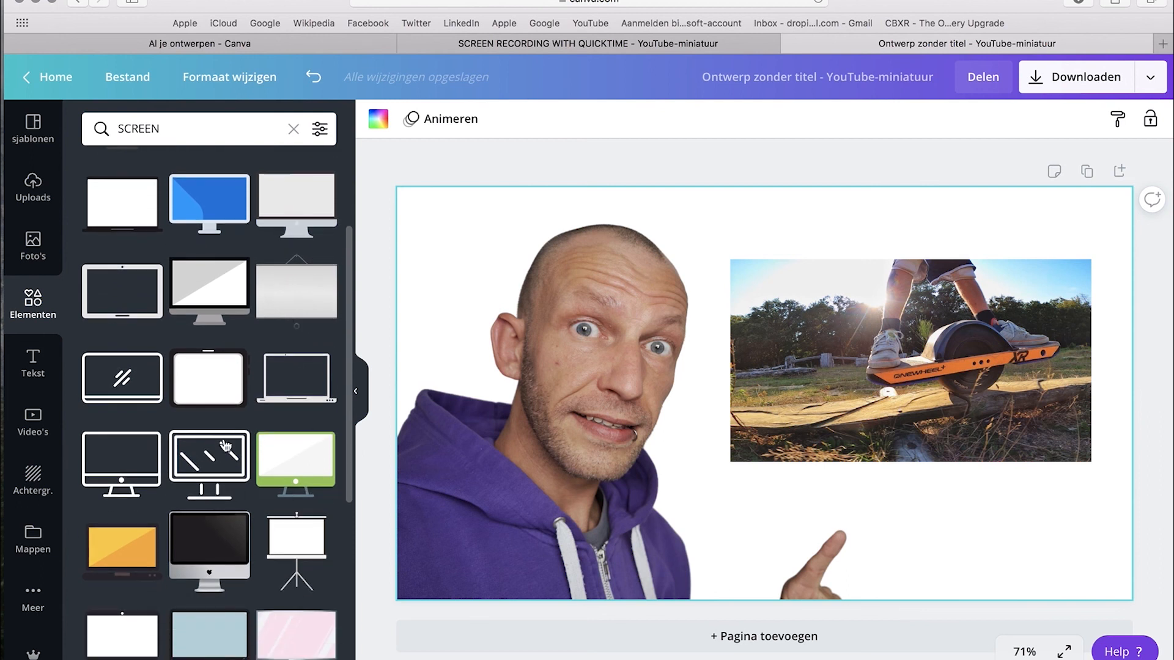
pyautogui.click(223, 551)
pyautogui.moveTo(745, 420); pyautogui.dragTo(875, 431)
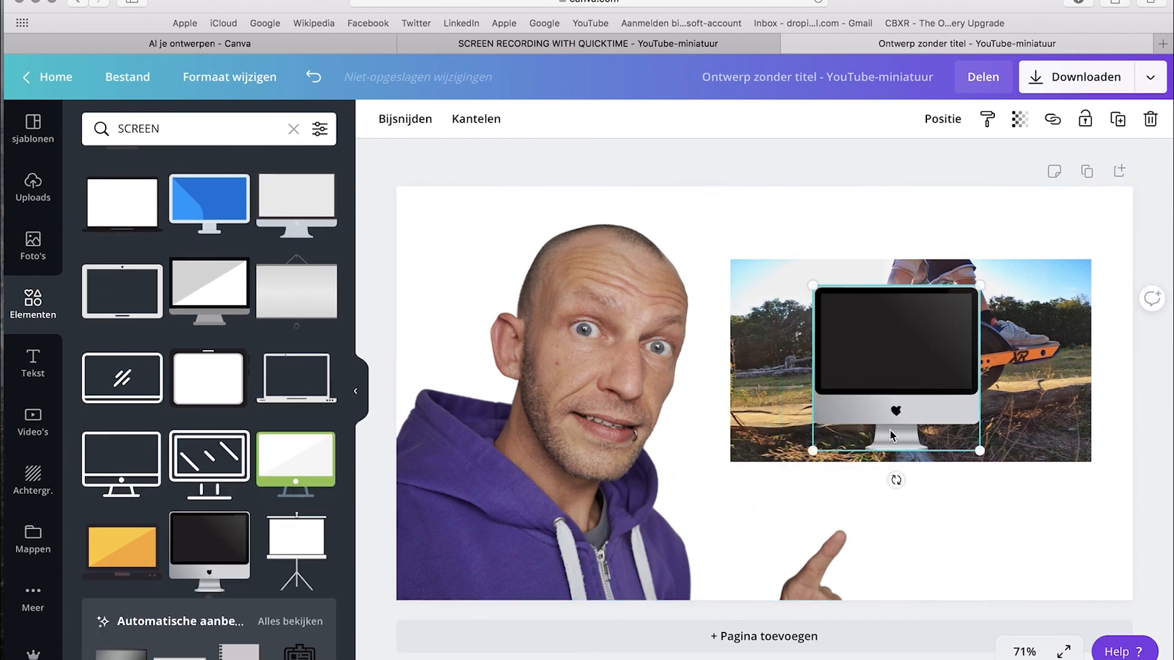
# - Enlarge the desktop monitor and centre it over the Onewheel photo, above the pointing finger
pyautogui.moveTo(977, 450); pyautogui.dragTo(1082, 552)
pyautogui.moveTo(993, 483); pyautogui.dragTo(955, 427)
pyautogui.click(909, 526)
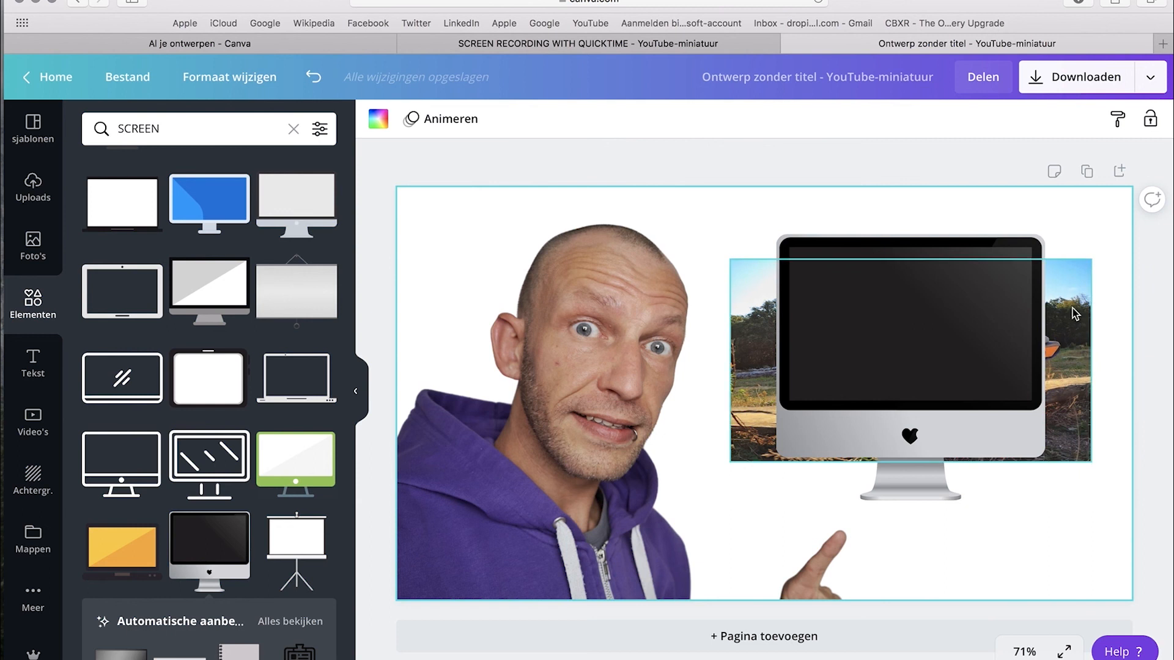
# - Send the monitor one layer backward so it sits behind the Onewheel photo
pyautogui.click(973, 316)
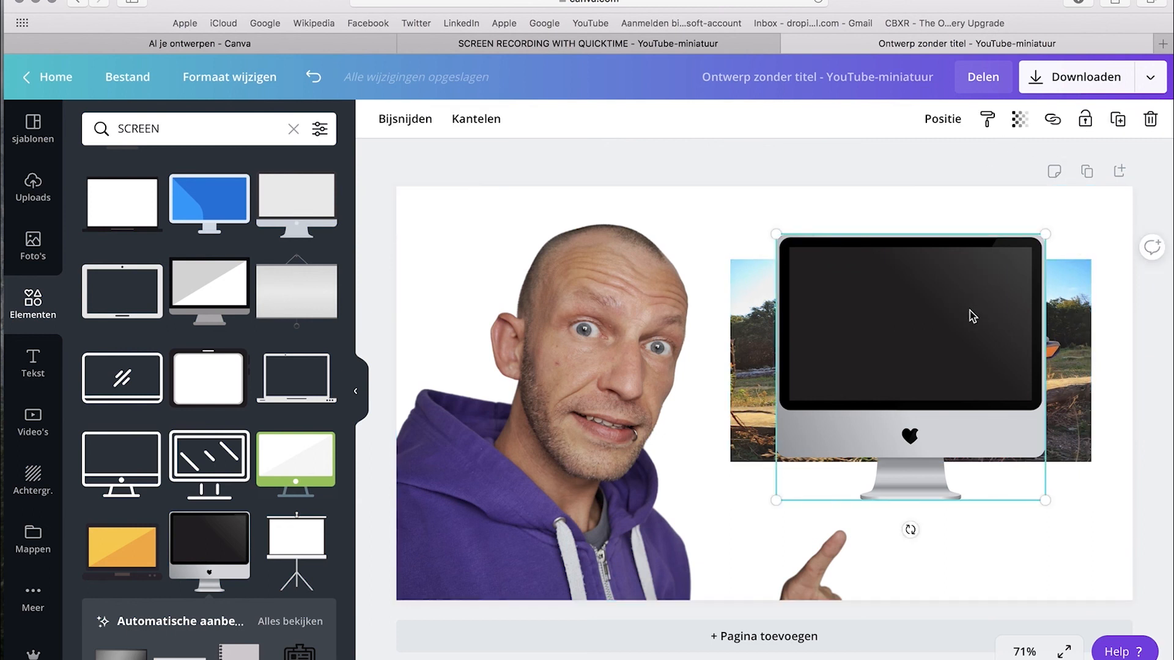
pyautogui.click(940, 120)
pyautogui.click(873, 171)
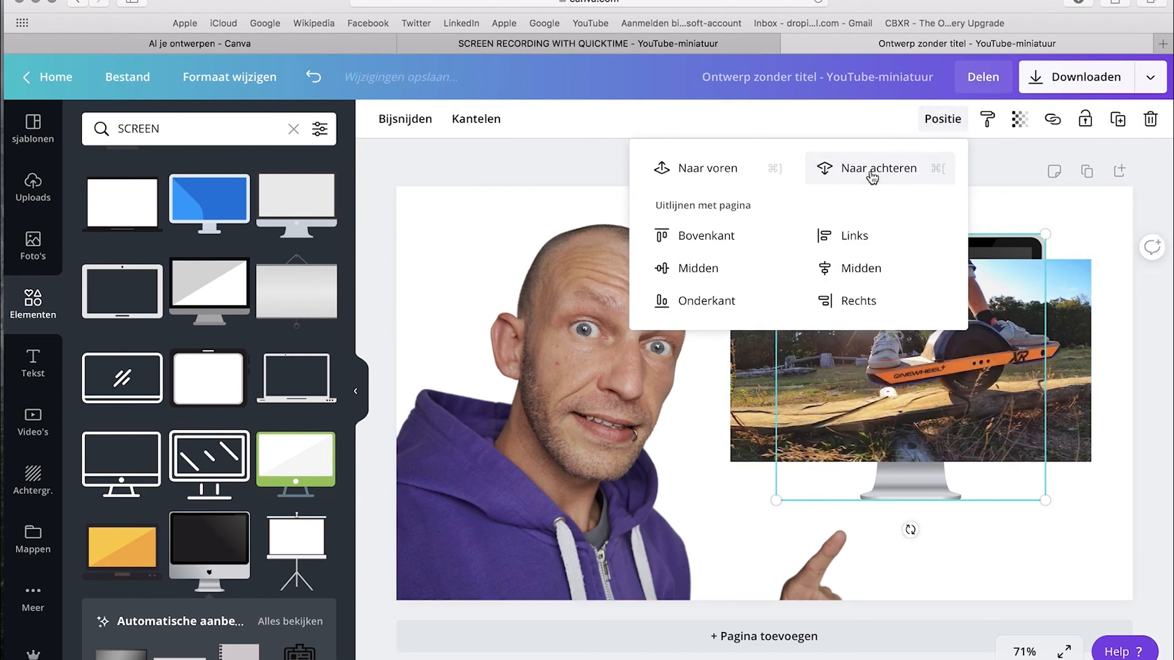
pyautogui.click(1079, 520)
# - Scale the Onewheel photo down and position it inside the monitor's black display, leaving a thin black edge around it
pyautogui.click(1089, 457)
pyautogui.moveTo(1091, 462); pyautogui.dragTo(992, 406)
pyautogui.moveTo(917, 355); pyautogui.dragTo(972, 355)
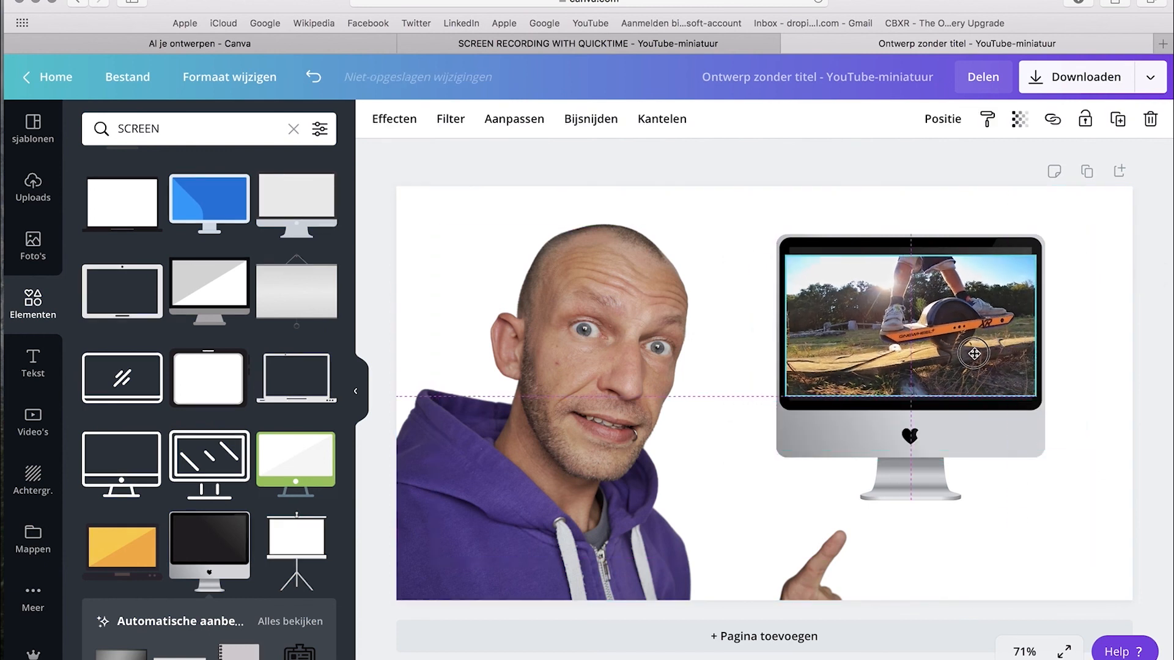
pyautogui.moveTo(1035, 398); pyautogui.dragTo(995, 357)
pyautogui.press('Up')
pyautogui.press('Up')
pyautogui.press('Up')
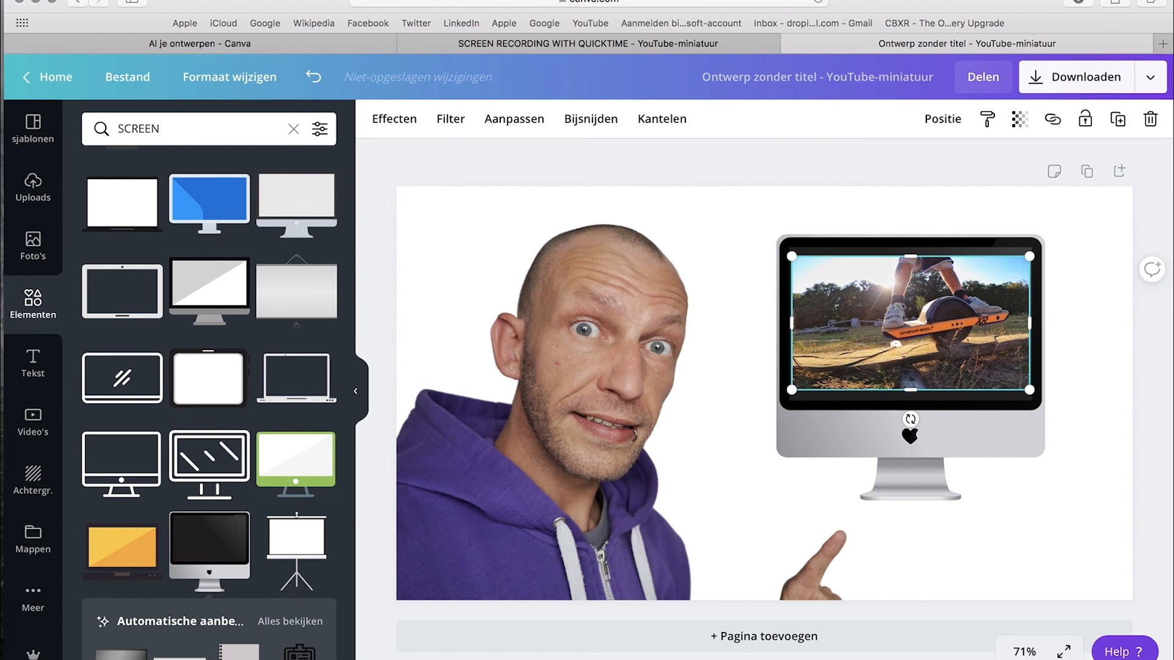
pyautogui.click(1094, 397)
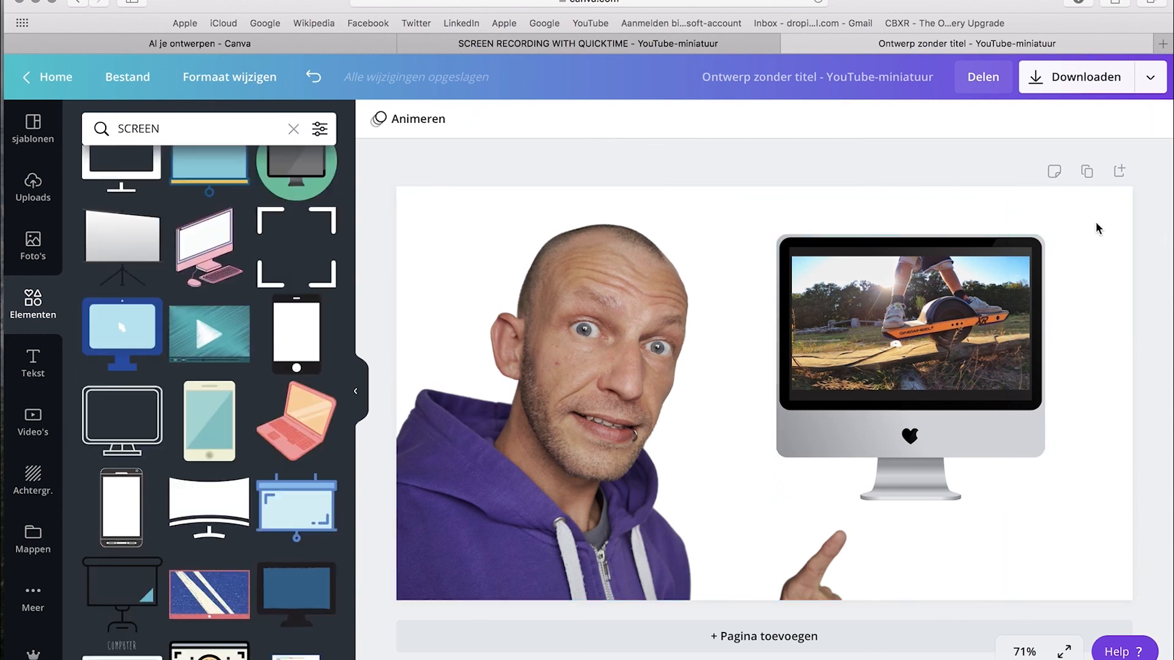
# - Try dark purple and light purple as the page background colour, and set it to orange
pyautogui.click(1099, 229)
pyautogui.click(378, 126)
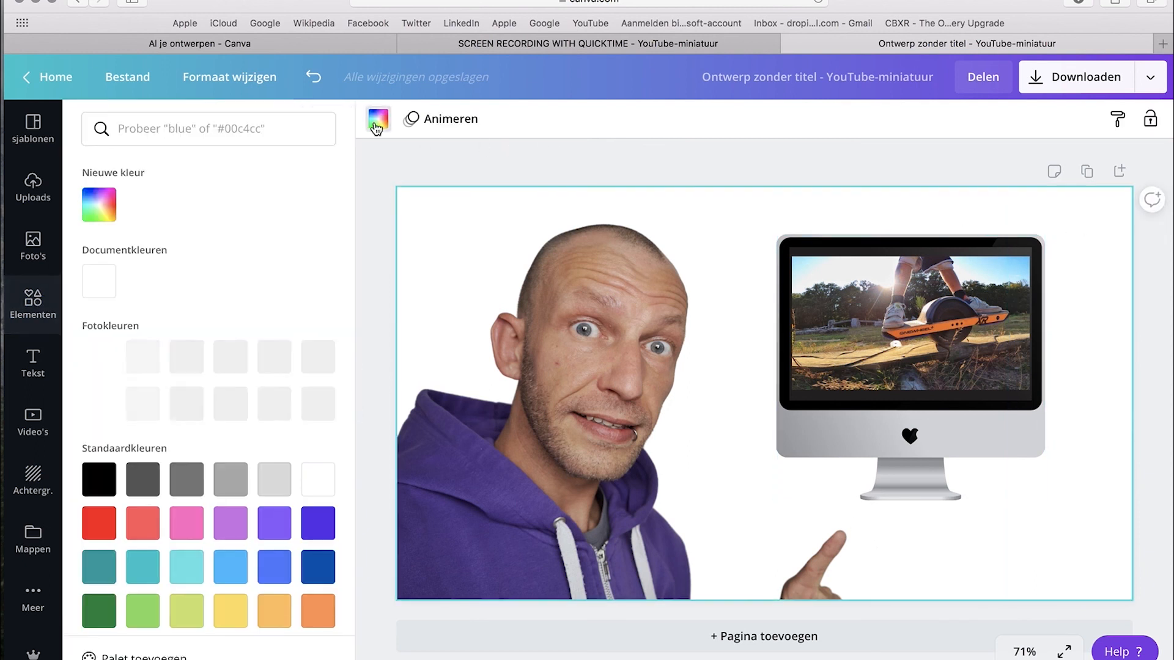
pyautogui.click(274, 357)
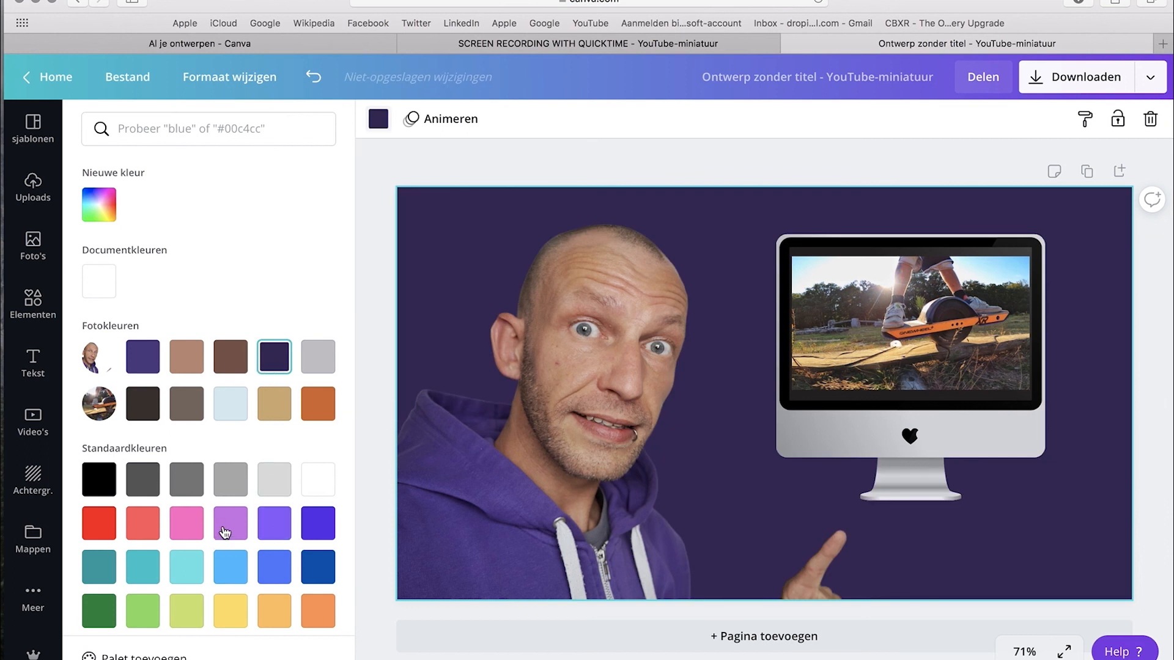
pyautogui.click(225, 534)
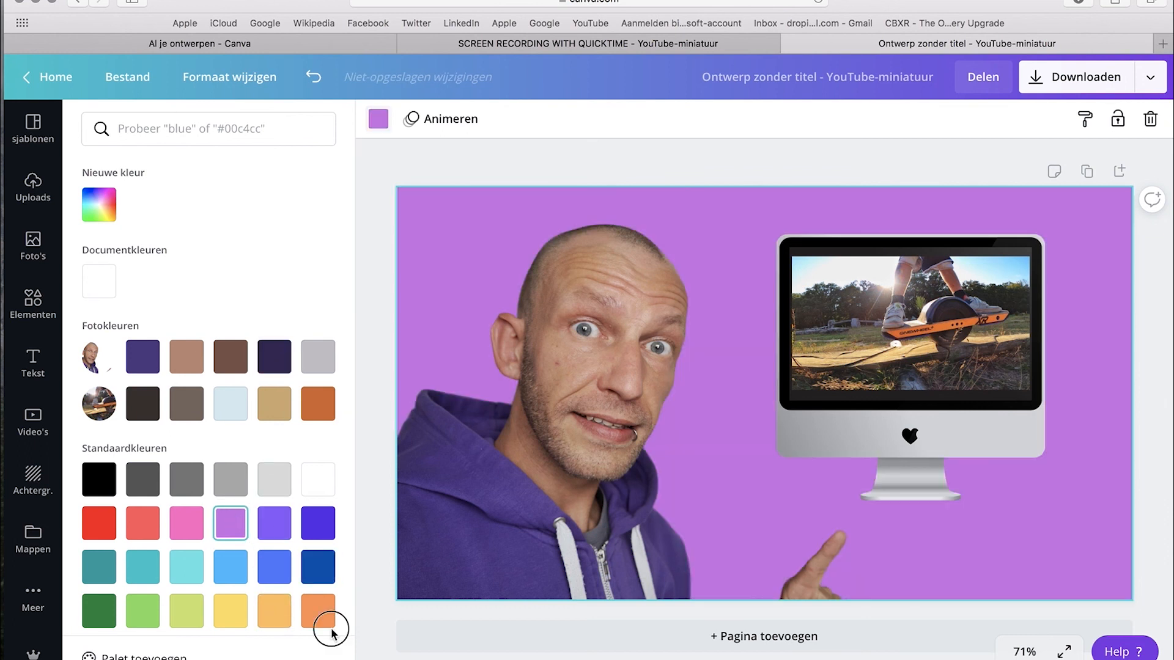
pyautogui.click(317, 611)
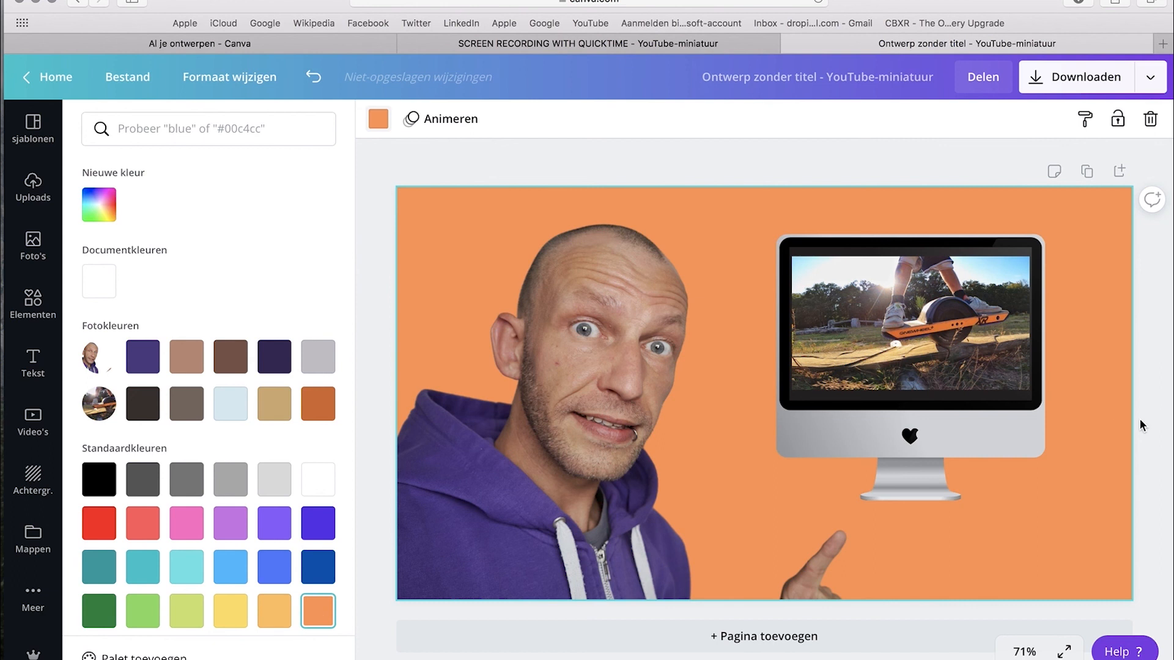
pyautogui.click(1157, 430)
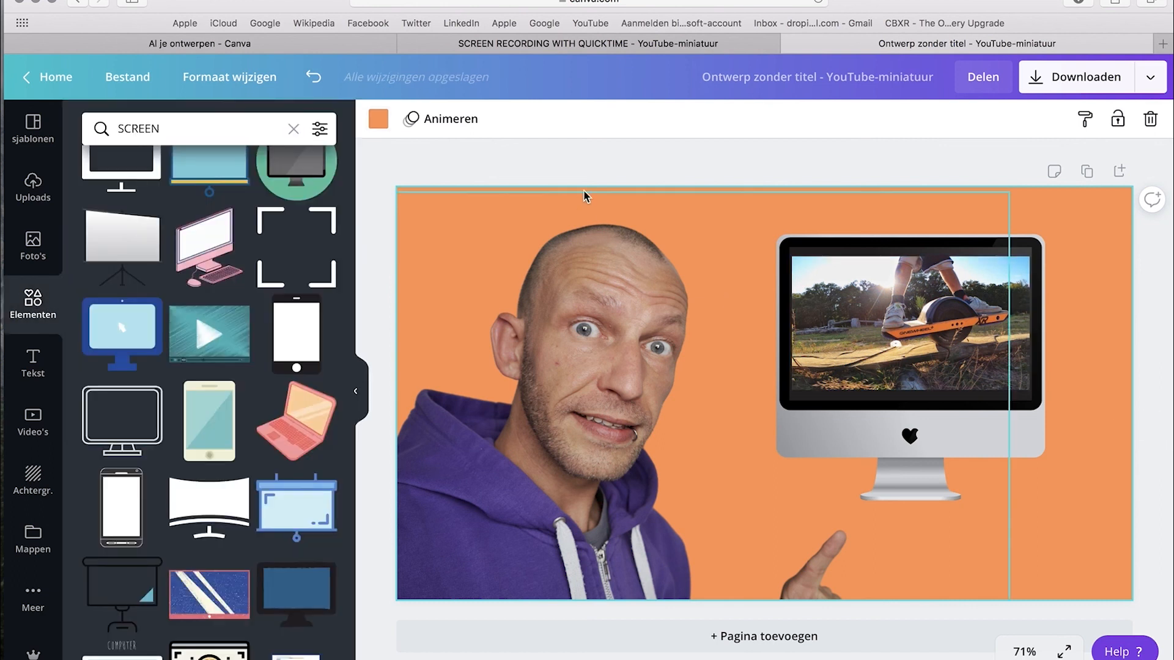
pyautogui.click(597, 157)
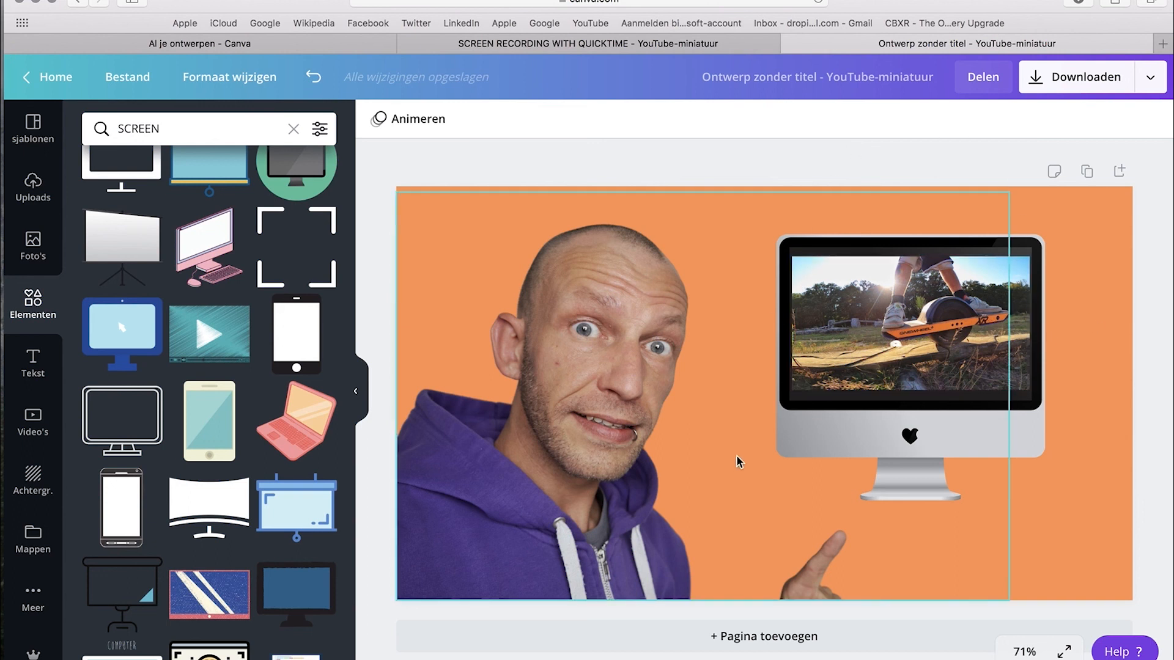
pyautogui.click(976, 43)
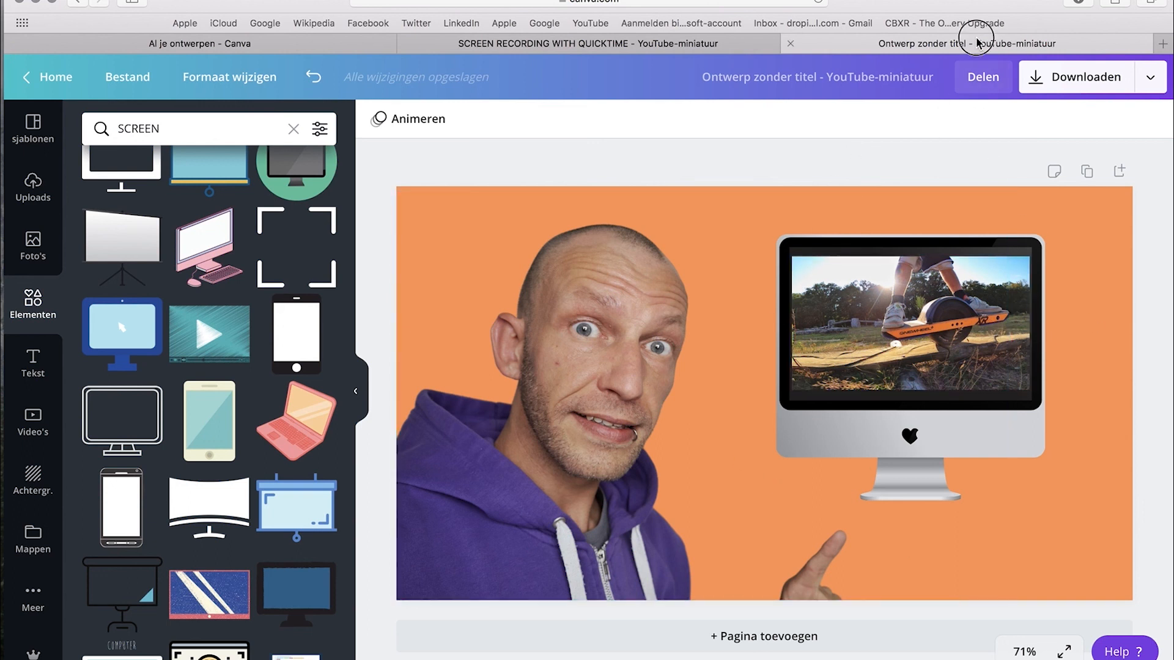
pyautogui.click(963, 138)
# - Copy the SCREEN RECORDING title from the SCREEN RECORDING WITH QUICKTIME design and paste it into the new thumbnail
pyautogui.click(647, 44)
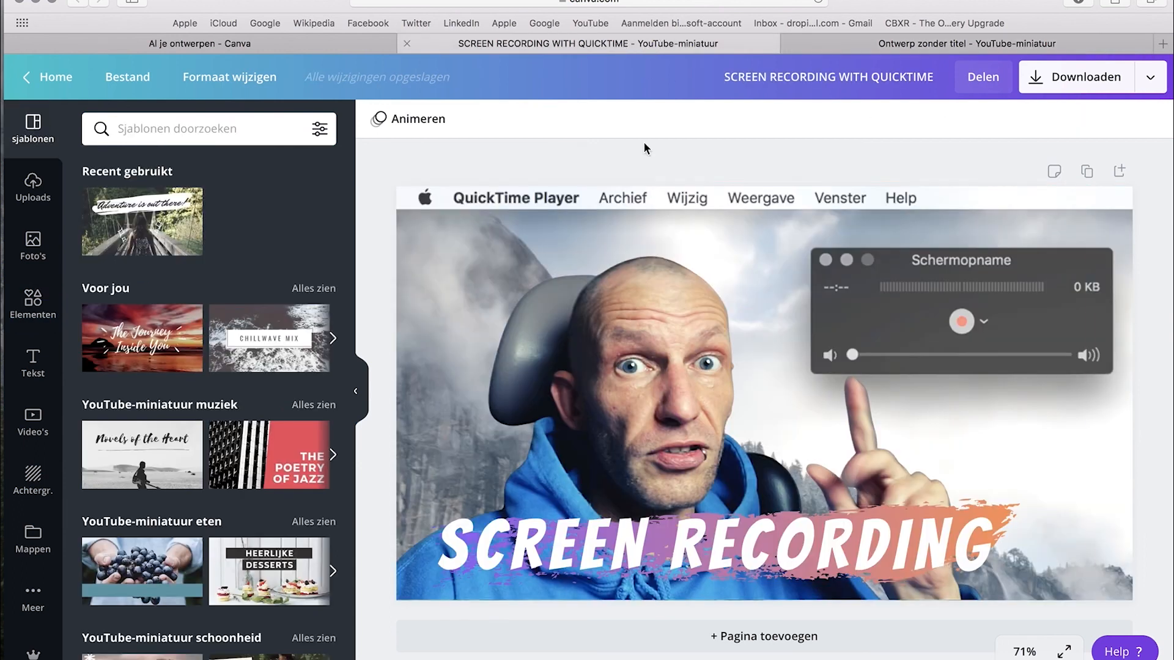
pyautogui.click(769, 553)
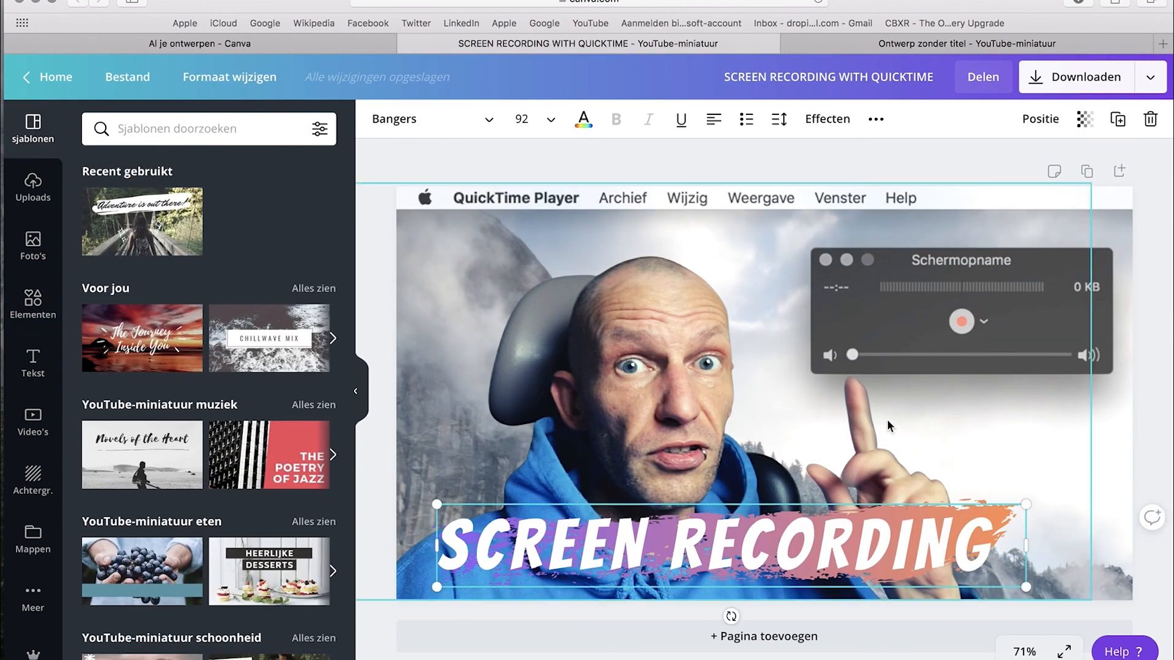
pyautogui.click(834, 41)
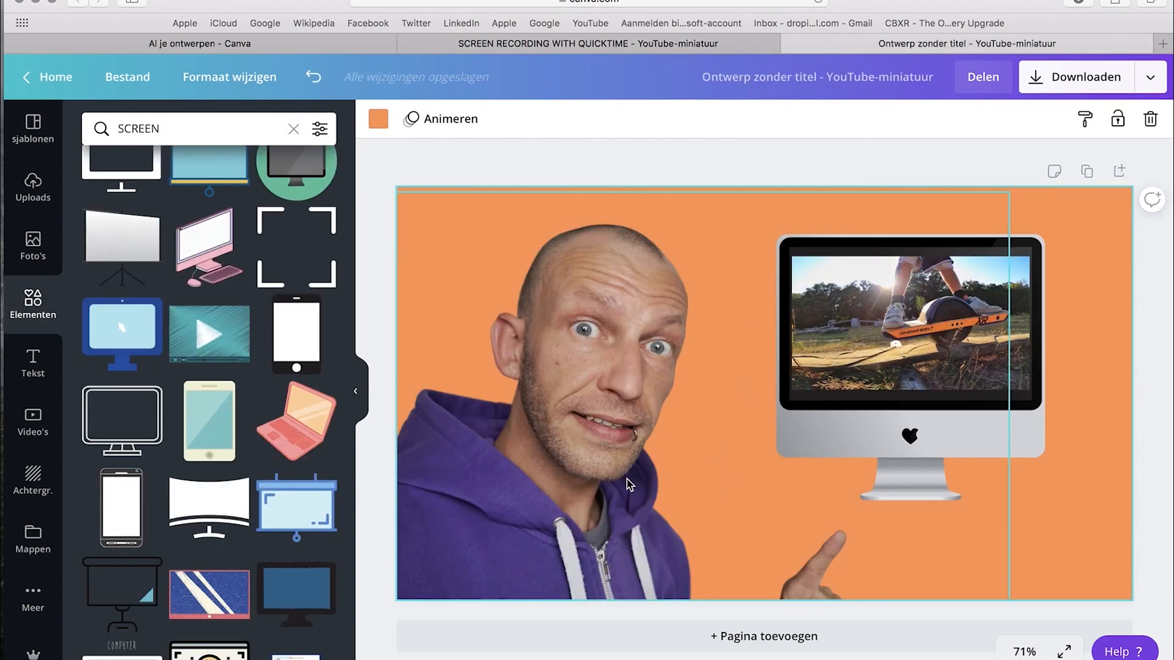
pyautogui.press('super+v')
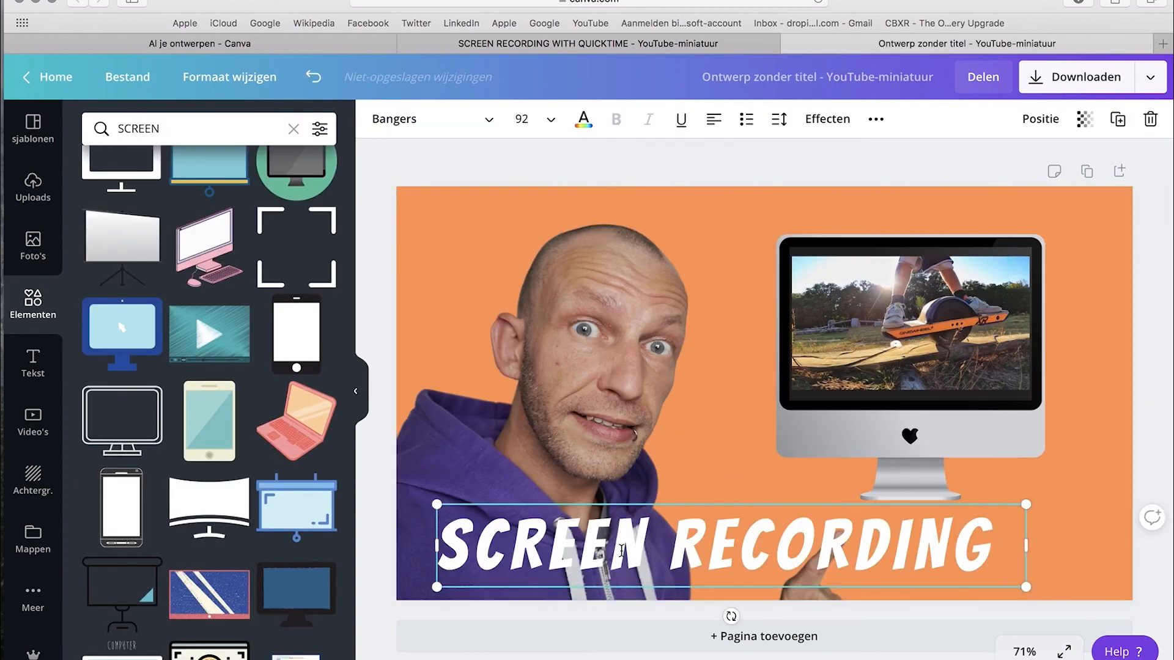
pyautogui.click(1159, 458)
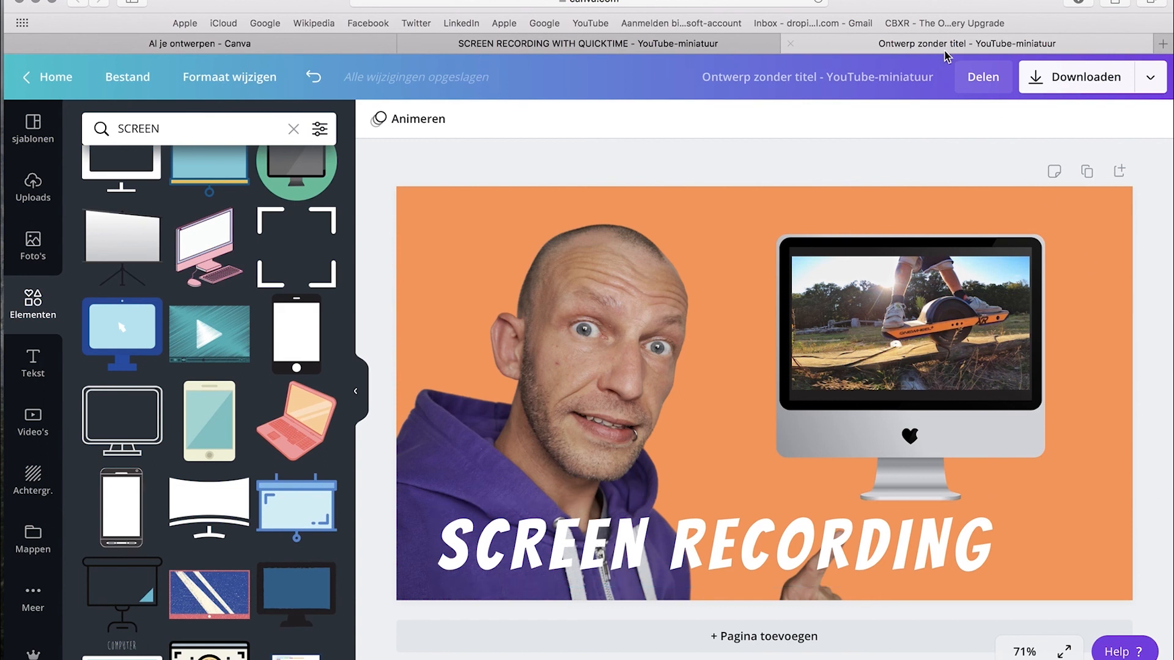
# - Copy the purple-to-orange brush stroke from the SCREEN RECORDING WITH QUICKTIME design, paste it into the thumbnail, and send it behind the title
pyautogui.click(689, 41)
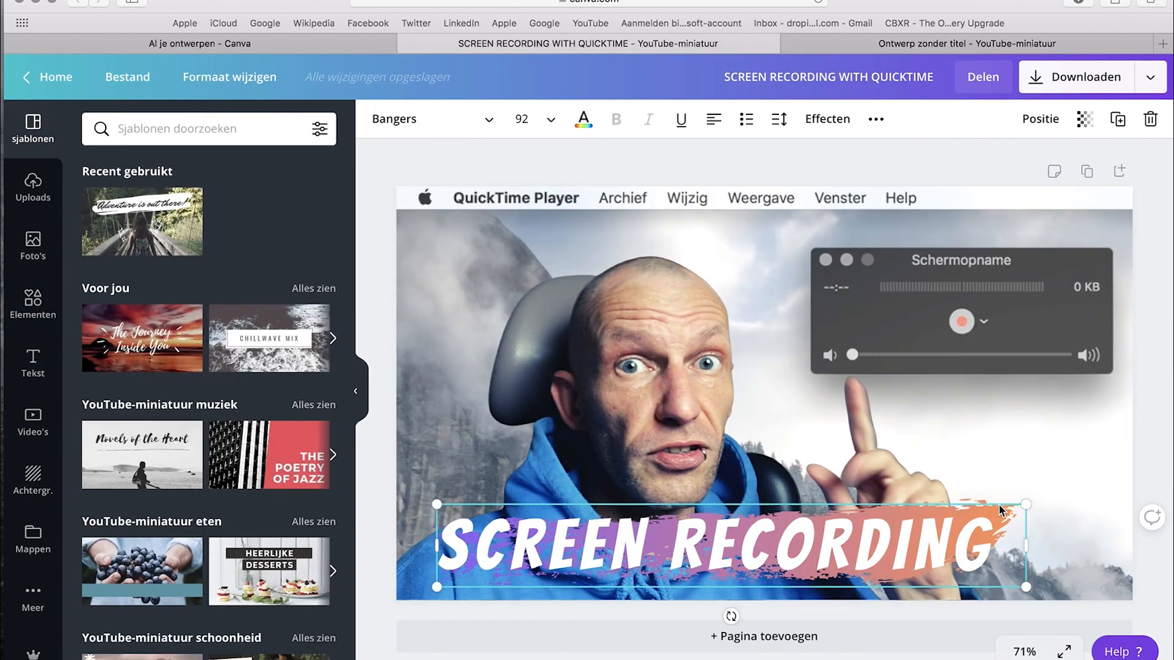
pyautogui.click(963, 499)
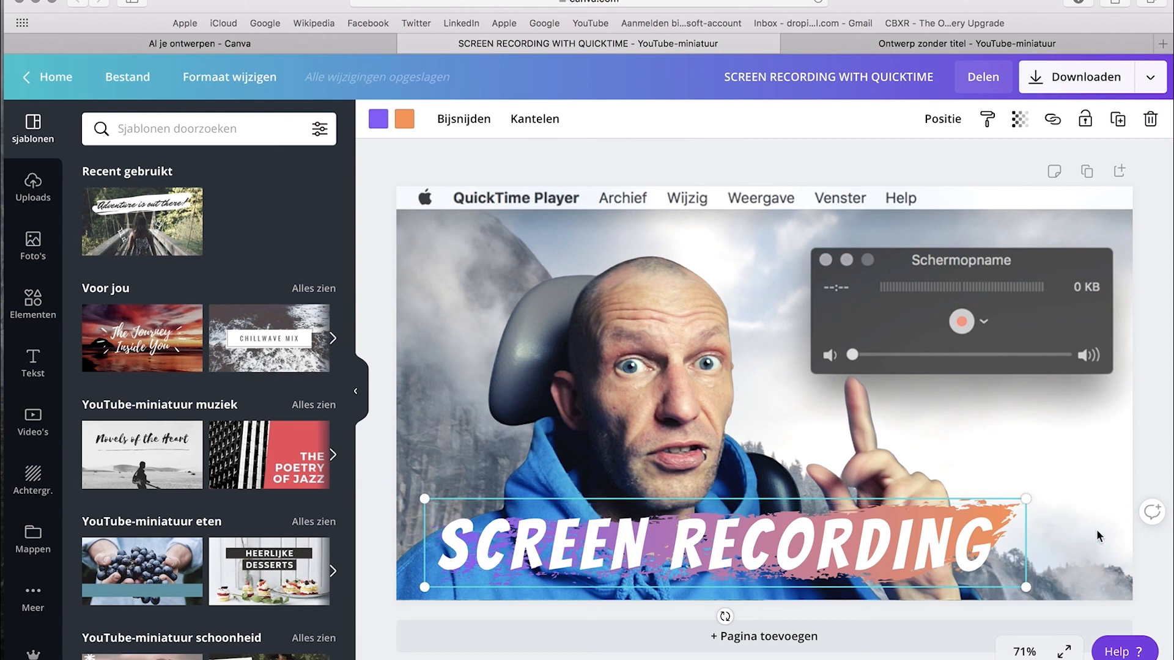
pyautogui.click(931, 46)
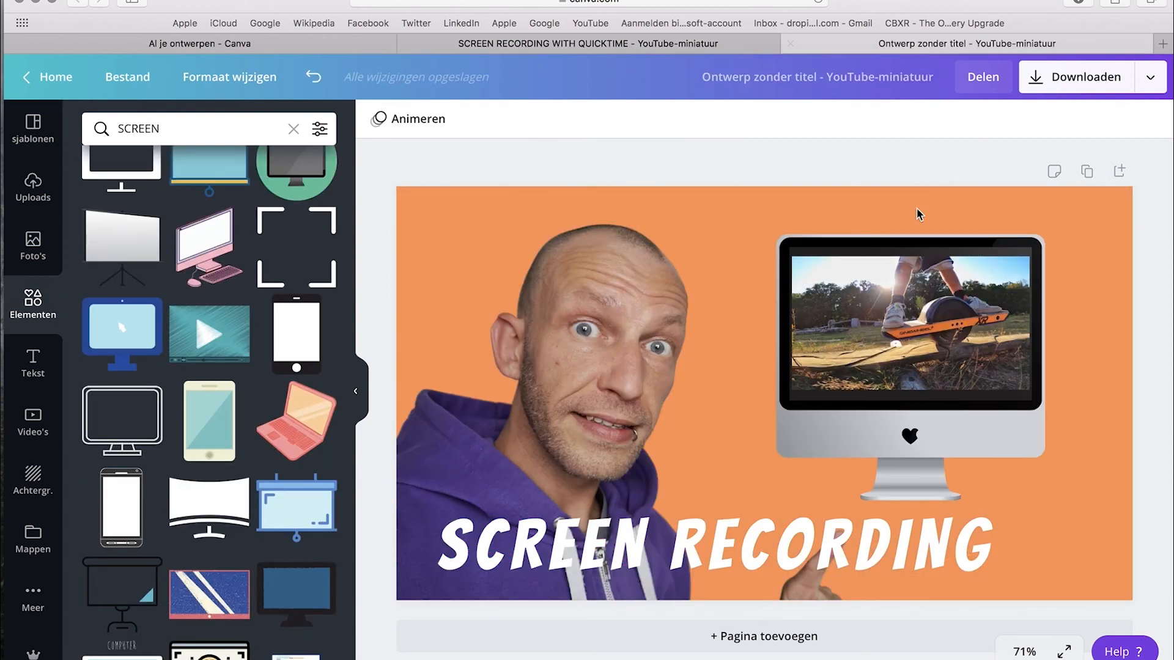
pyautogui.press('super+v')
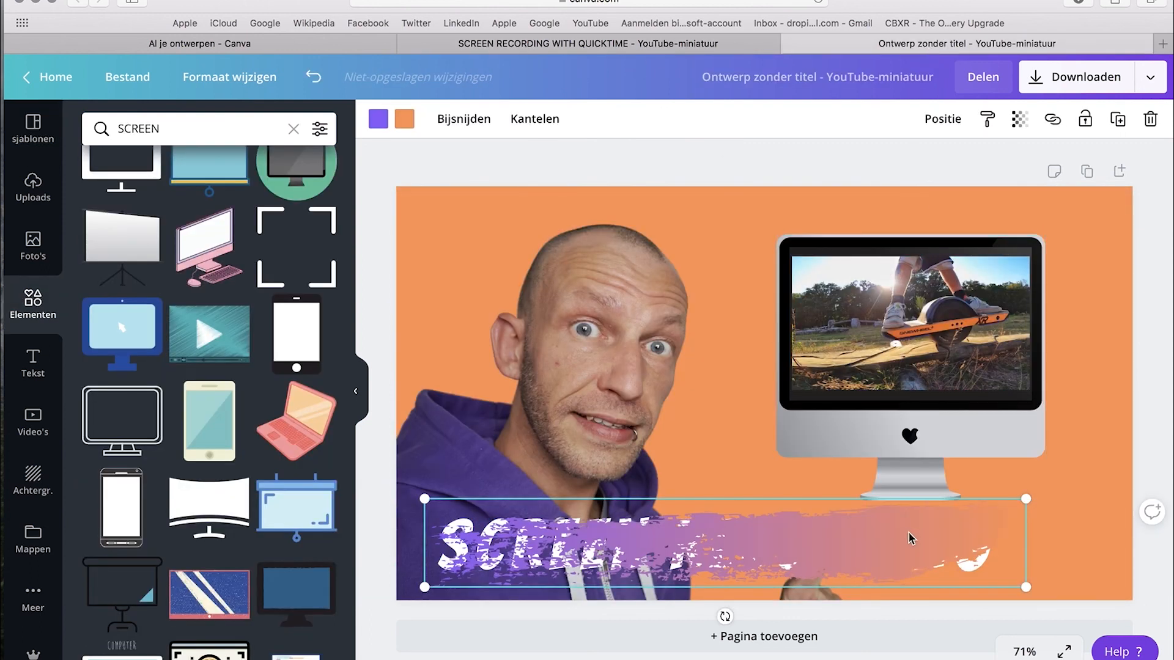
pyautogui.click(943, 119)
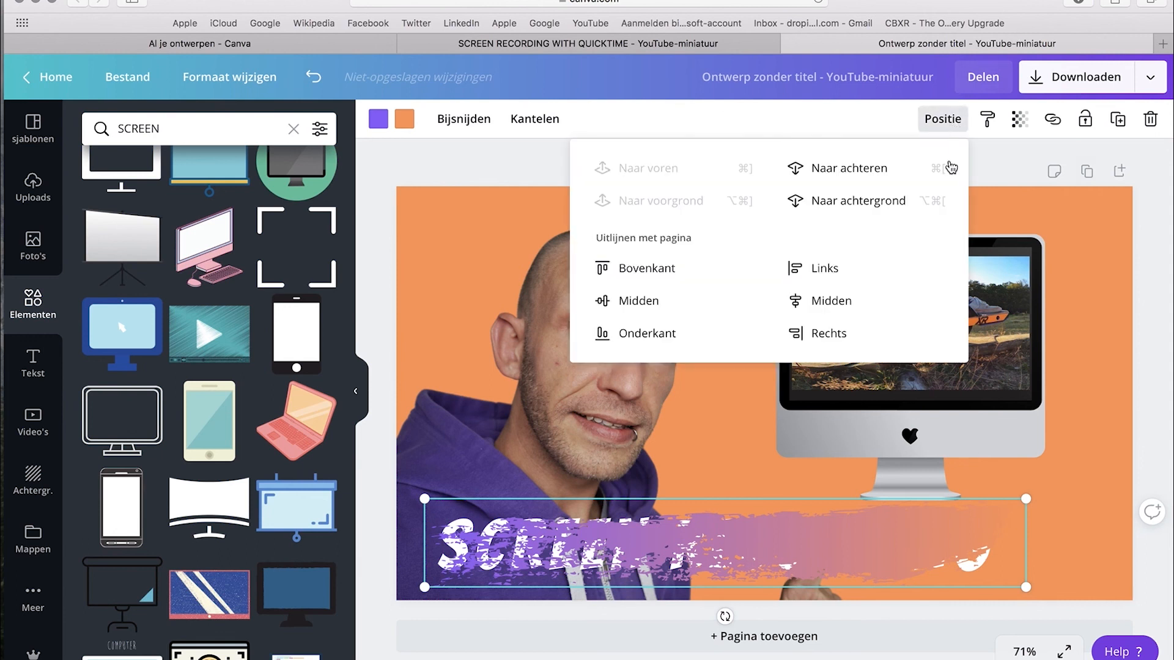
pyautogui.click(857, 169)
pyautogui.press('Escape')
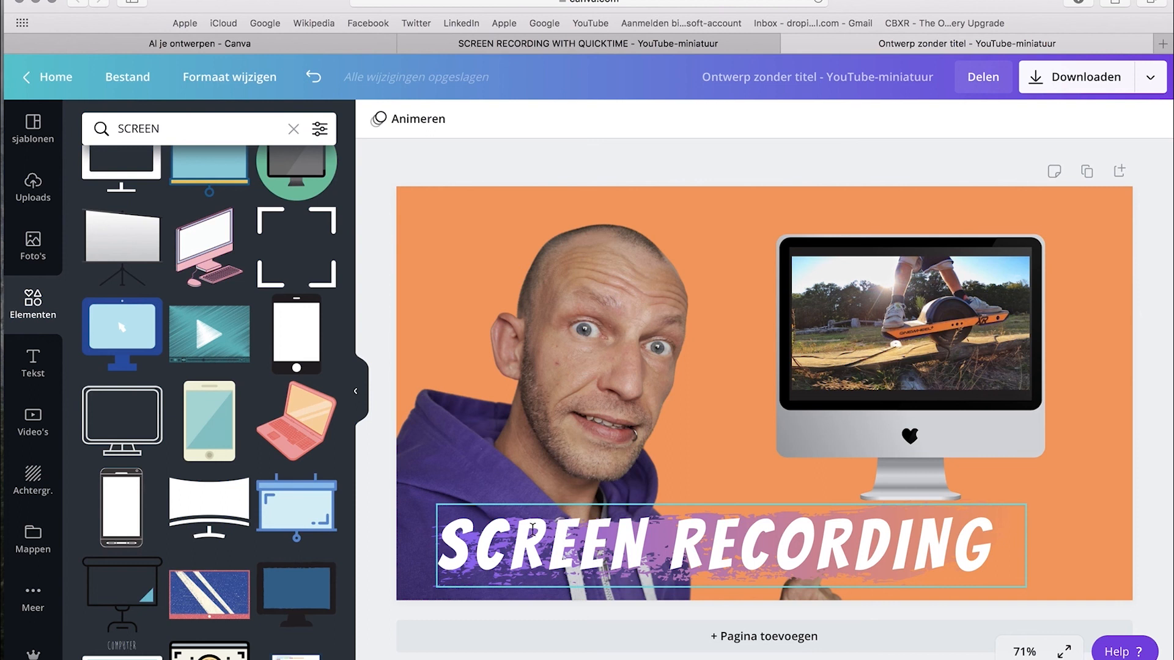
# - Move the monitor and its Onewheel photo together up and to the right, and enlarge the man's cut-out
pyautogui.moveTo(998, 357); pyautogui.dragTo(1018, 331)
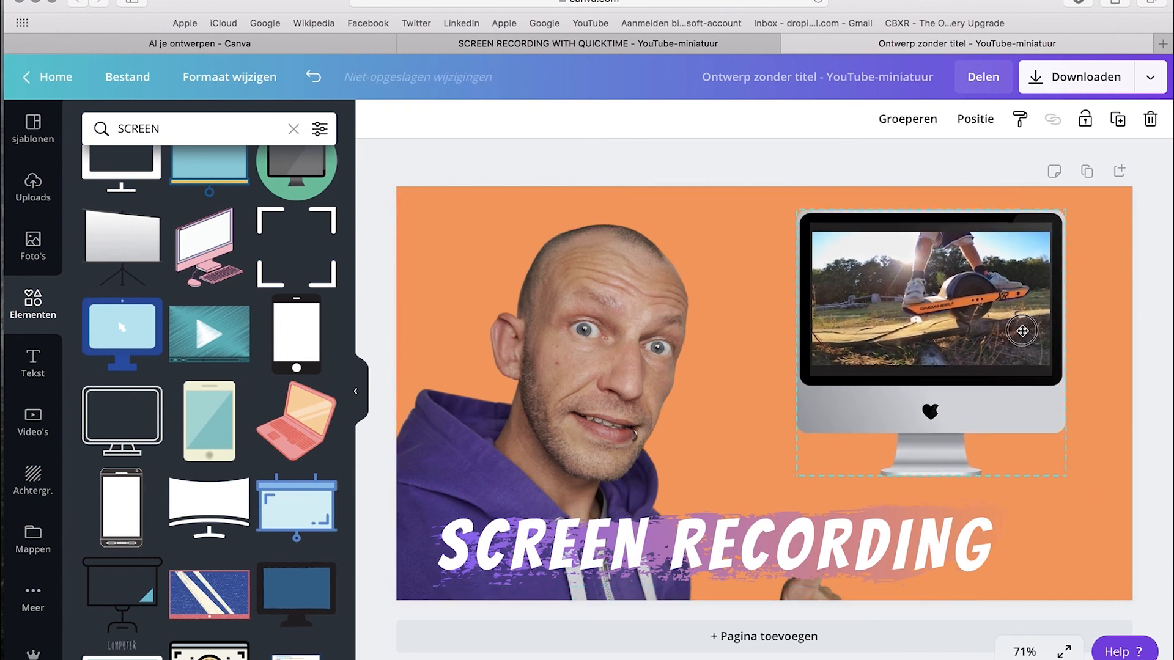
pyautogui.click(565, 426)
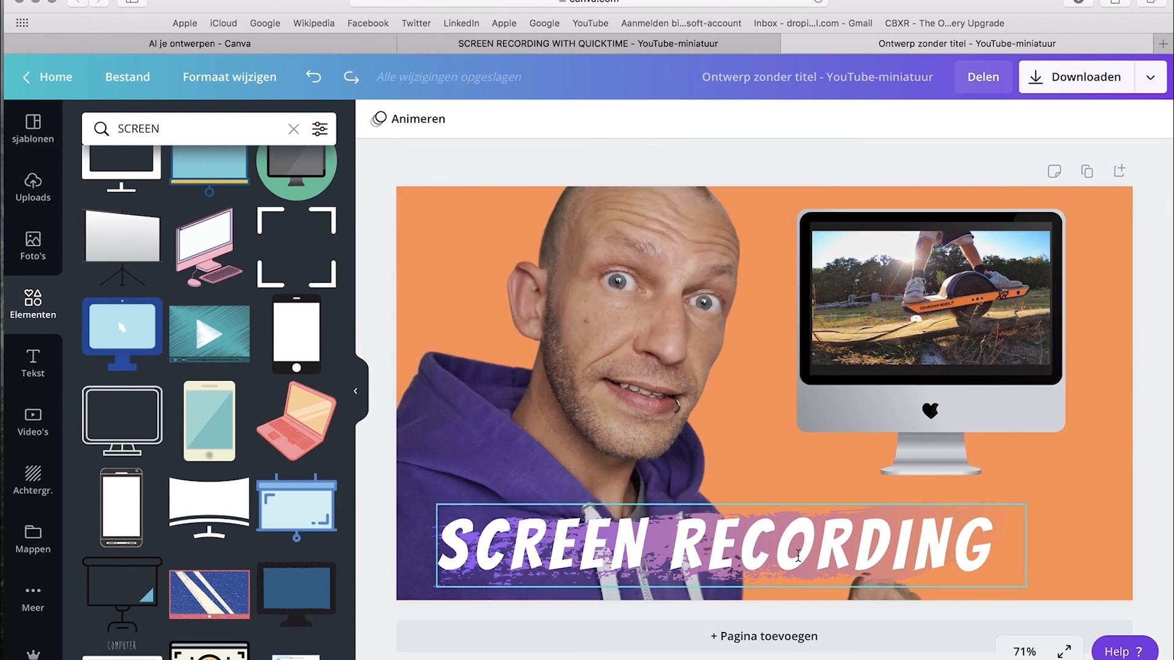
# - Replace the SCREEN RECORDING title text with MAKE EPIC THUMBNAILS
pyautogui.doubleClick(797, 555)
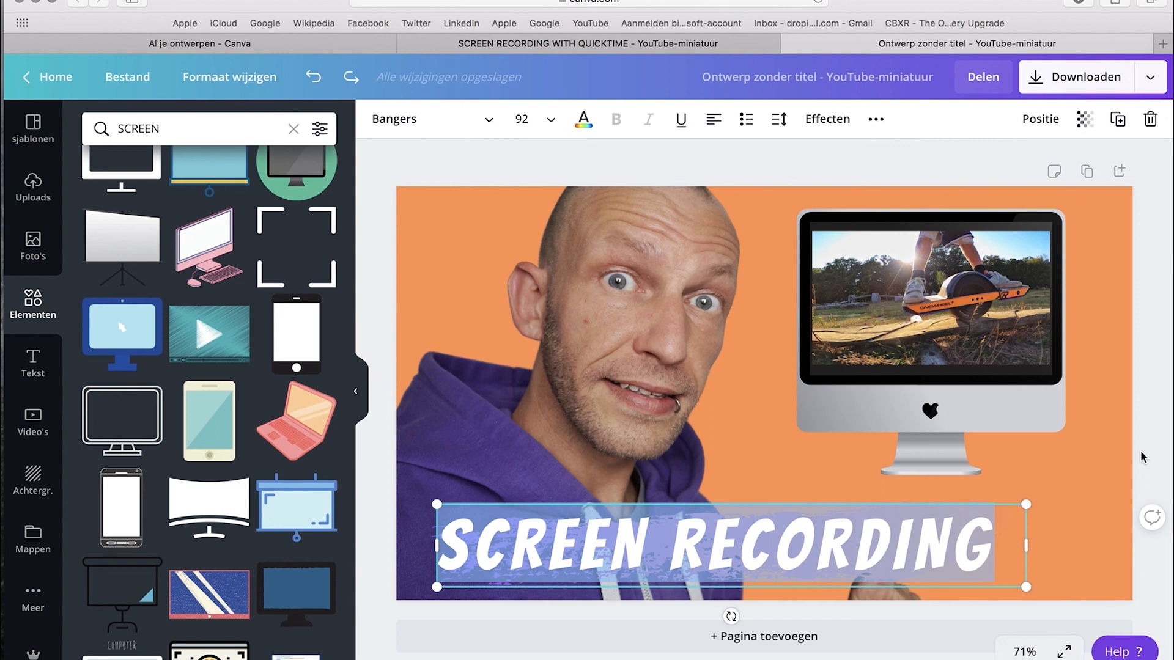
pyautogui.write('MA')
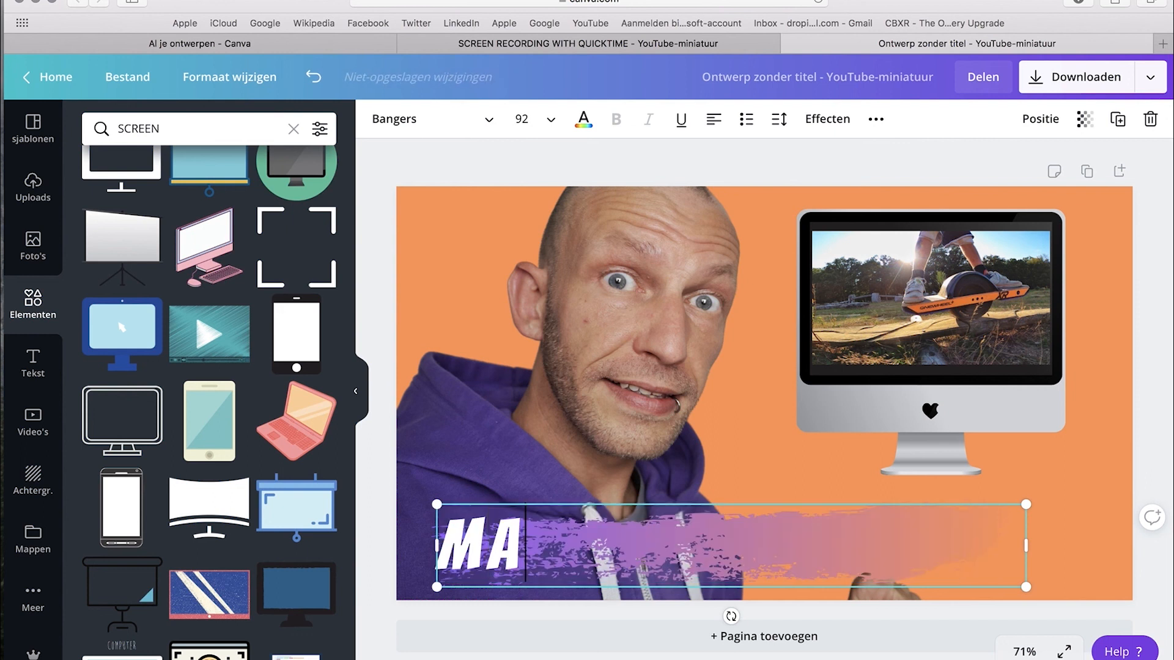
pyautogui.write('KE EPIC')
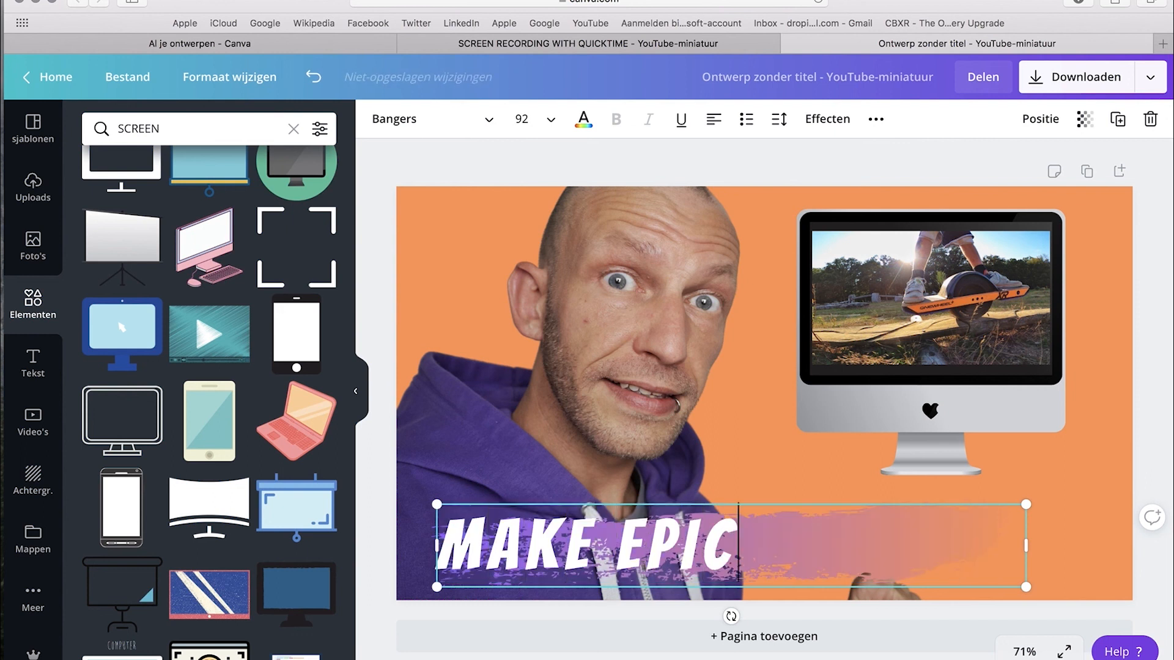
pyautogui.write(' THUMBNAILS')
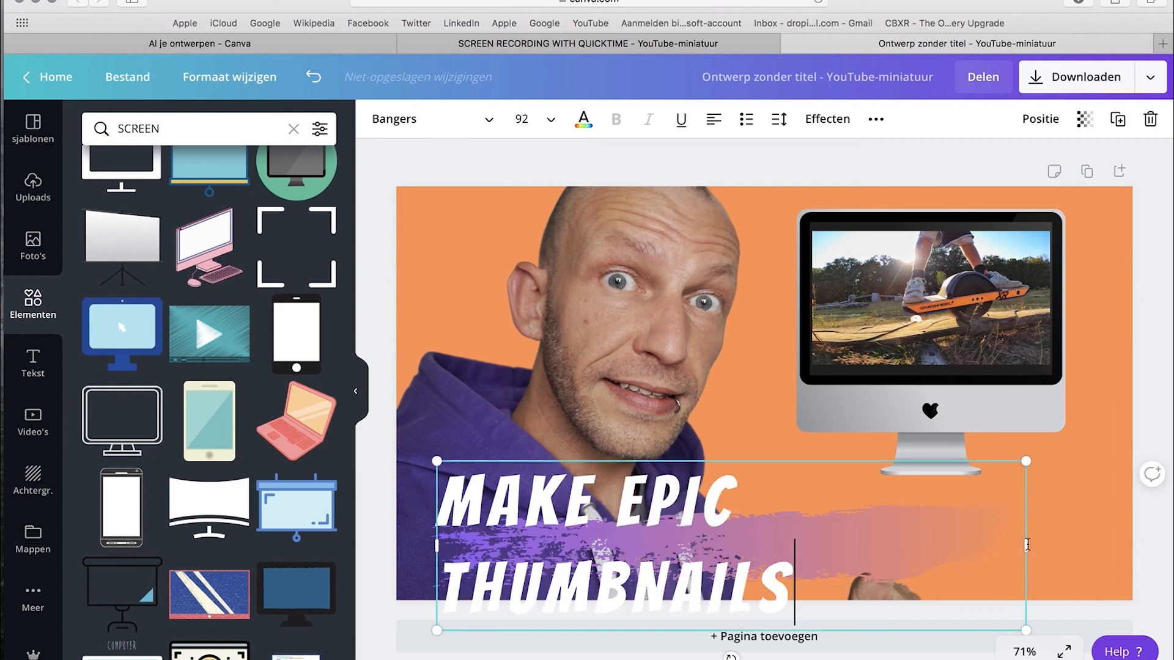
# - Set the MAKE EPIC THUMBNAILS title's font size to 80 so it fits on one line
pyautogui.press('super+a')
pyautogui.click(522, 119)
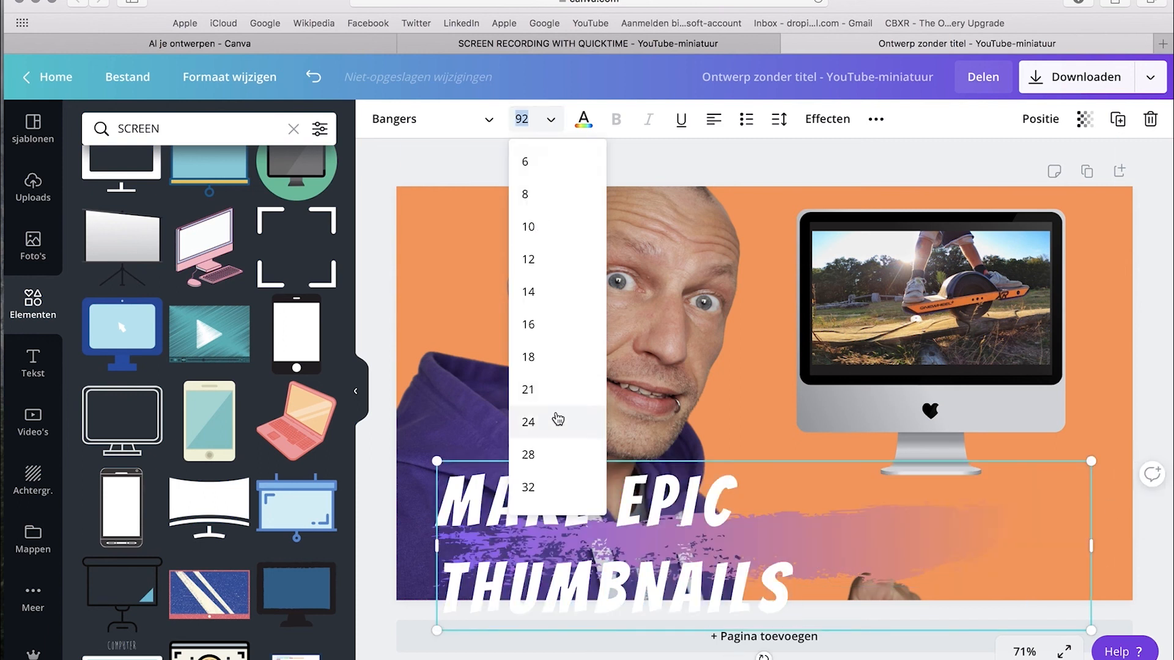
pyautogui.write('80')
# - Enlarge the purple-to-orange brush stroke and position it so it spans behind the whole title
pyautogui.click(942, 507)
pyautogui.moveTo(1055, 501); pyautogui.dragTo(1121, 493)
pyautogui.moveTo(972, 498); pyautogui.dragTo(972, 503)
pyautogui.moveTo(1056, 499); pyautogui.dragTo(1056, 503)
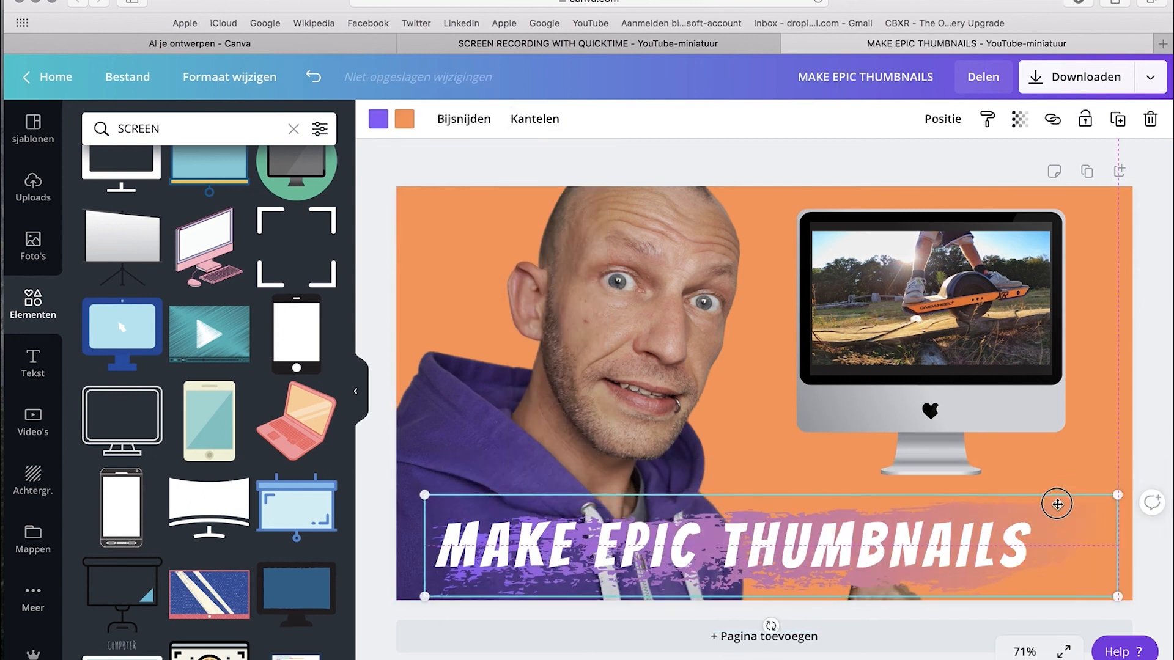
pyautogui.click(1158, 408)
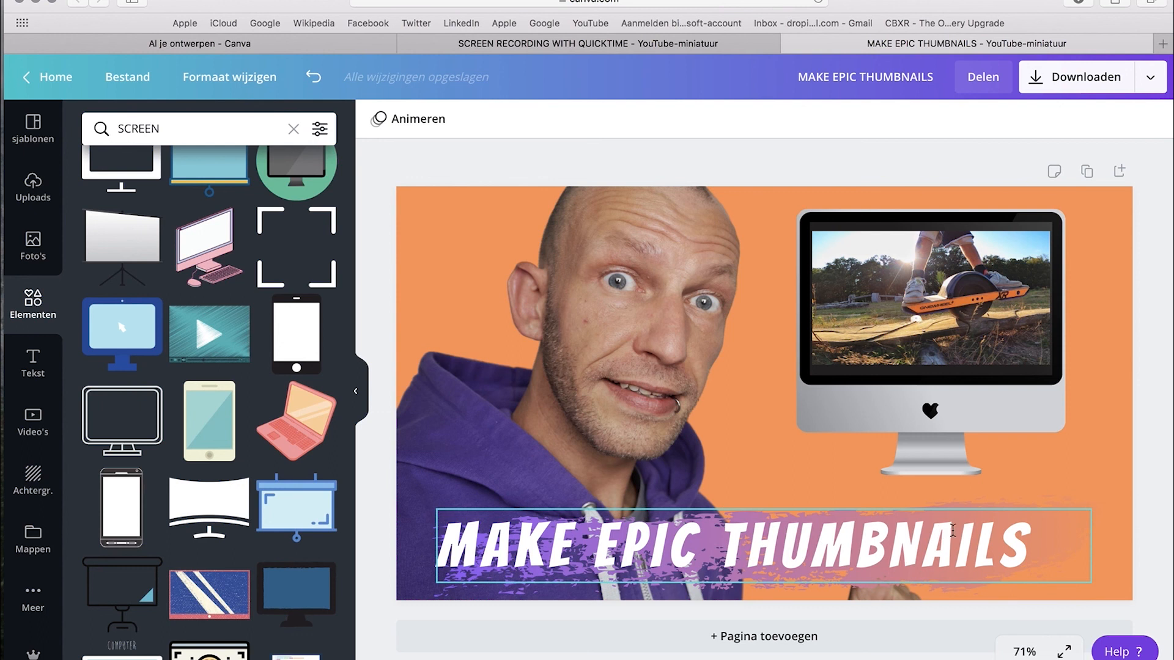
# - Add an exclamation mark to the end of the MAKE EPIC THUMBNAILS title
pyautogui.click(1036, 540)
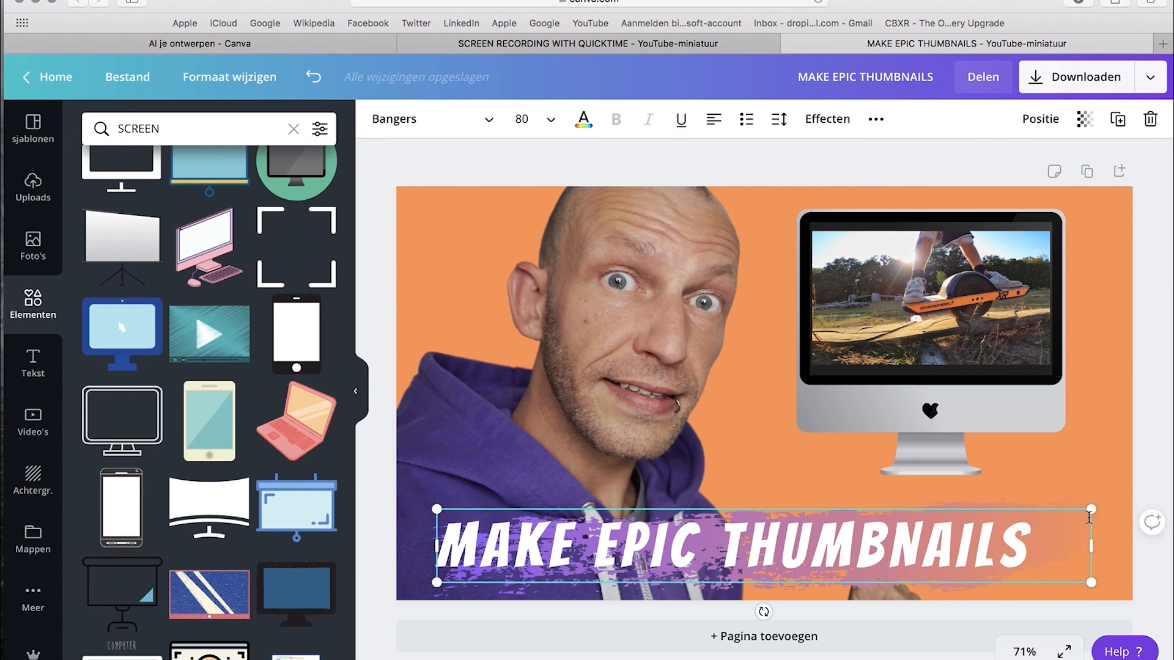
pyautogui.write('!')
pyautogui.click(1153, 376)
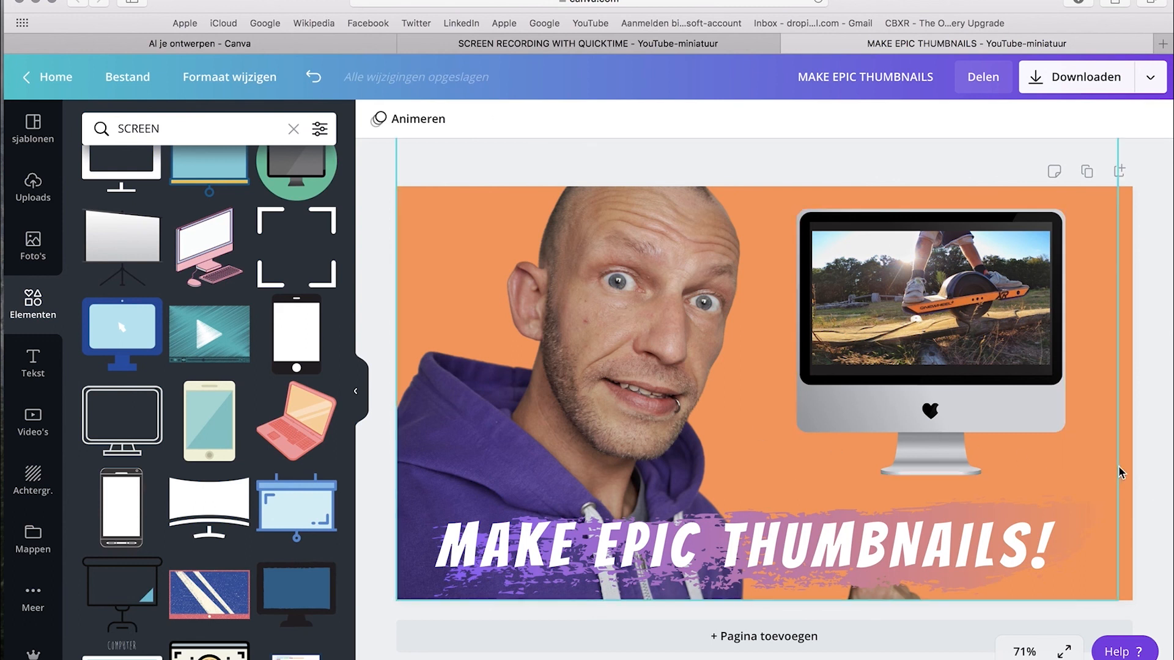
# - Delete the orange background and search the photo library for VIDEO
pyautogui.click(1122, 403)
pyautogui.press('Delete')
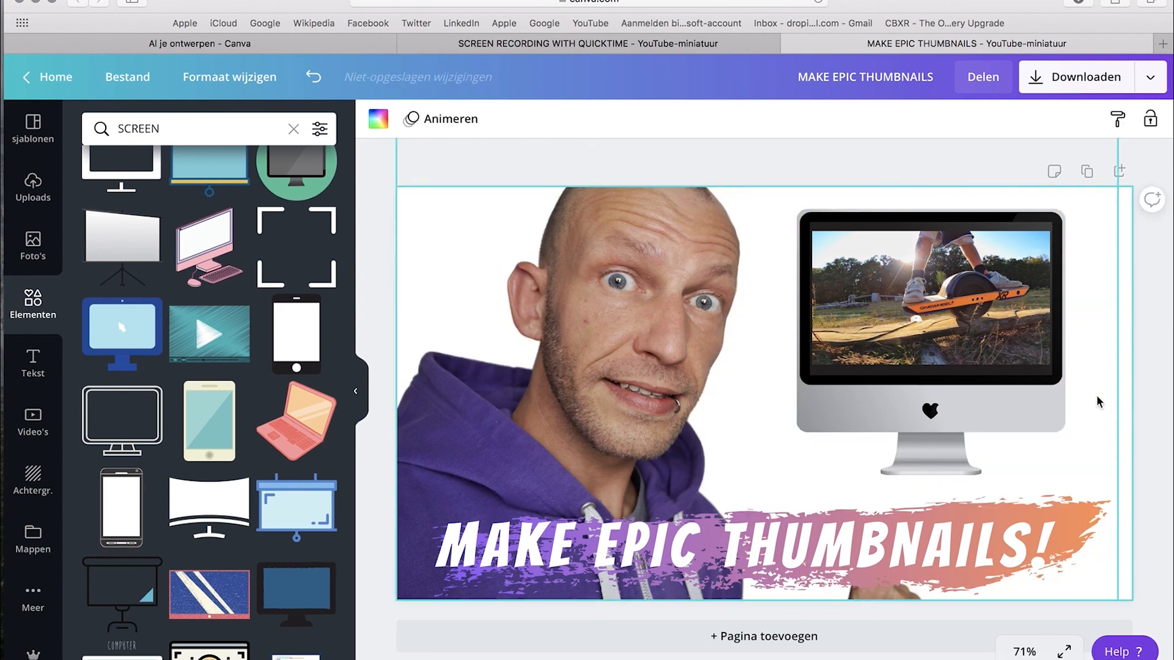
pyautogui.click(26, 248)
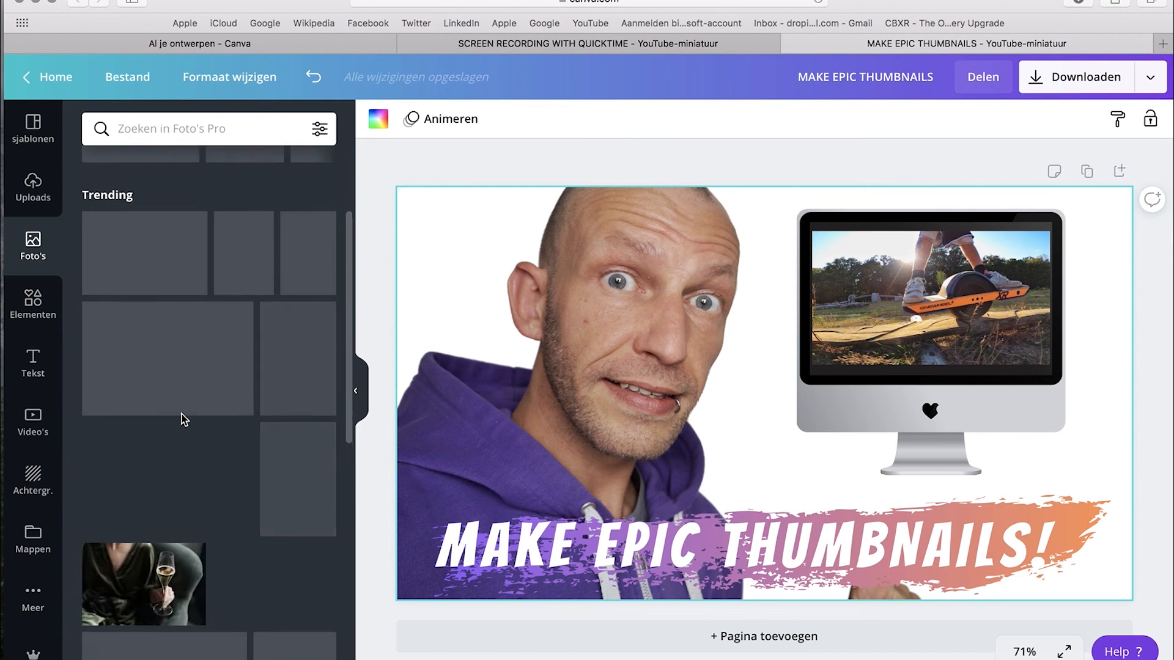
pyautogui.scroll(-4, 171, 450)
pyautogui.scroll(5, 175, 450)
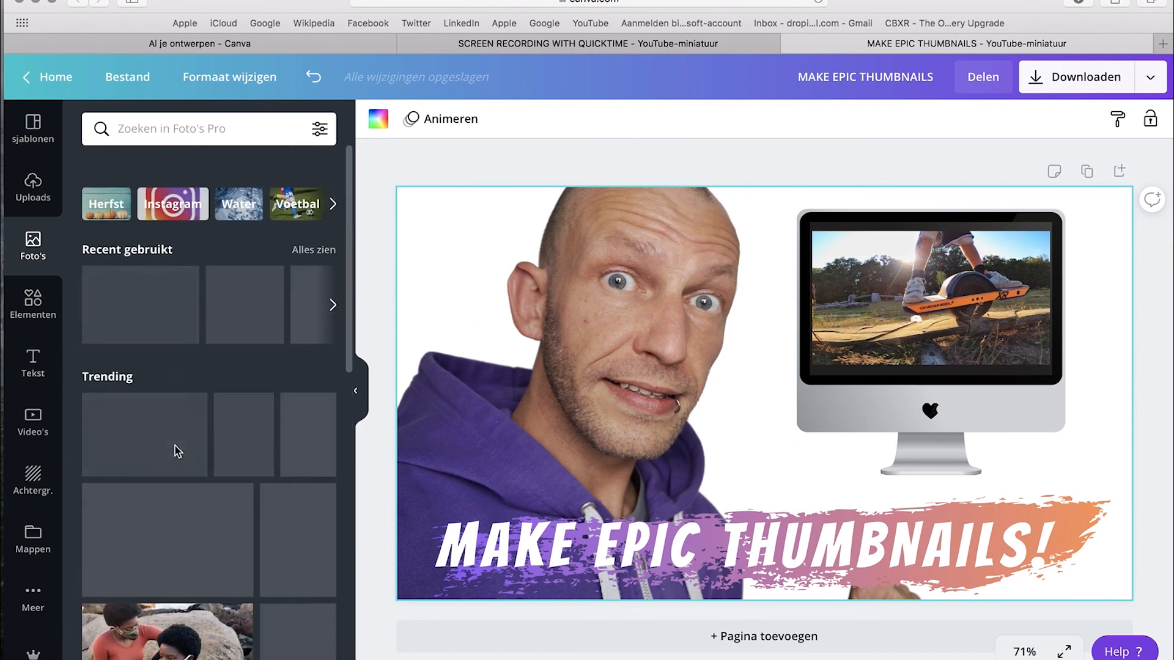
pyautogui.click(162, 130)
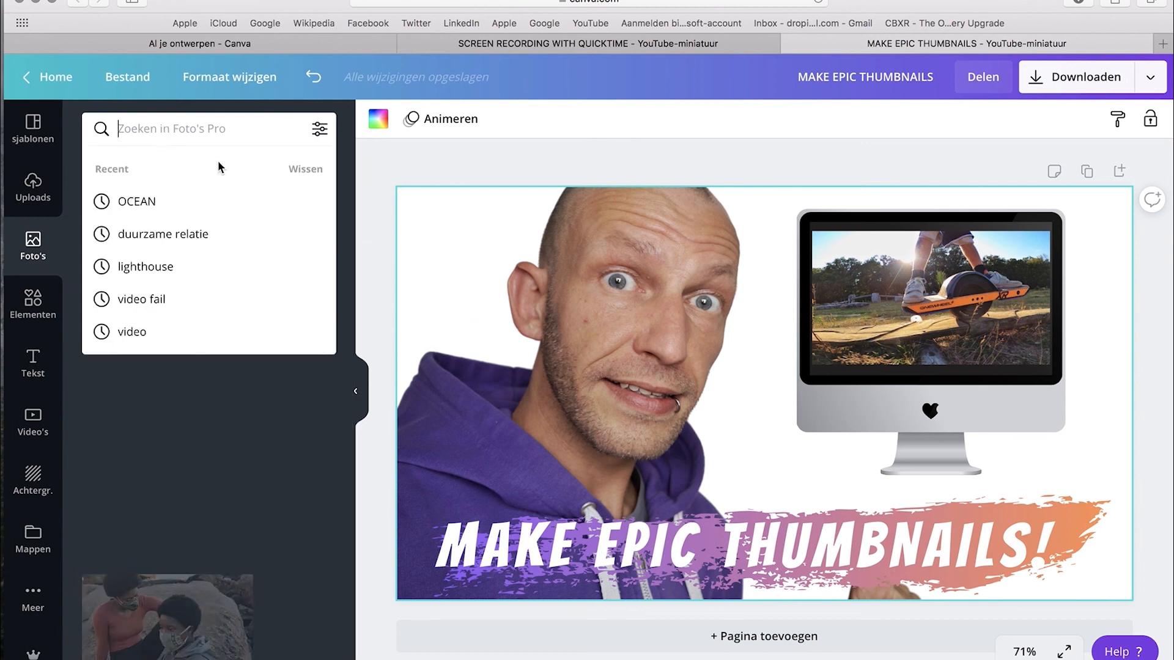
pyautogui.write('VIDEO')
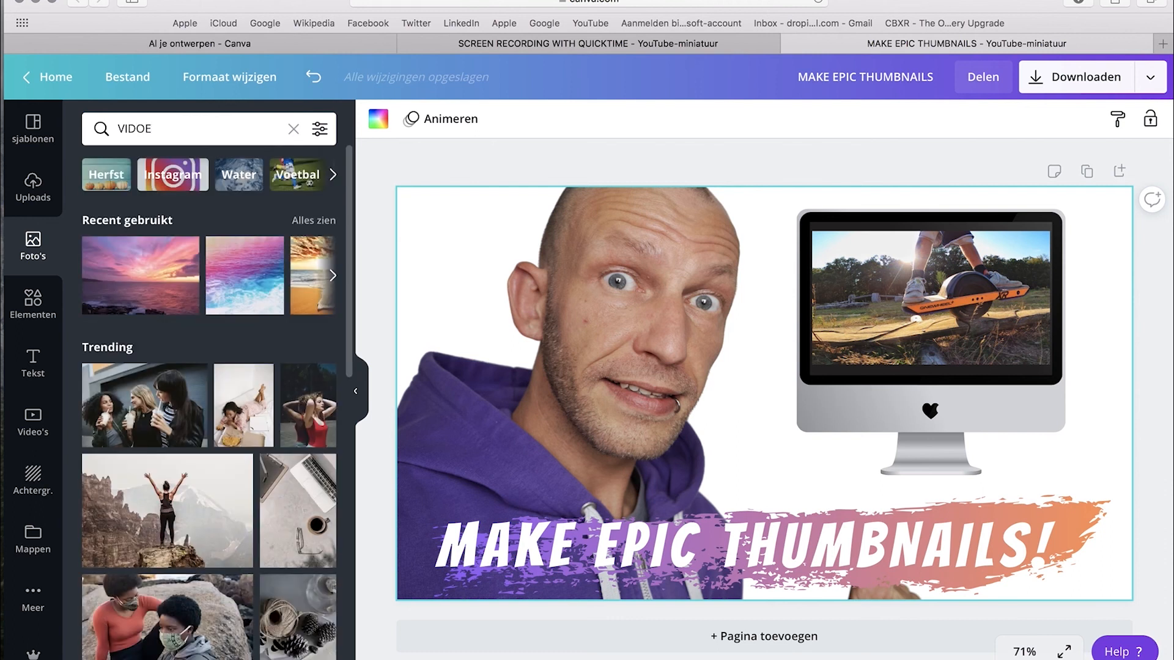
pyautogui.press('BackSpace')
pyautogui.write('O')
pyautogui.press('Return')
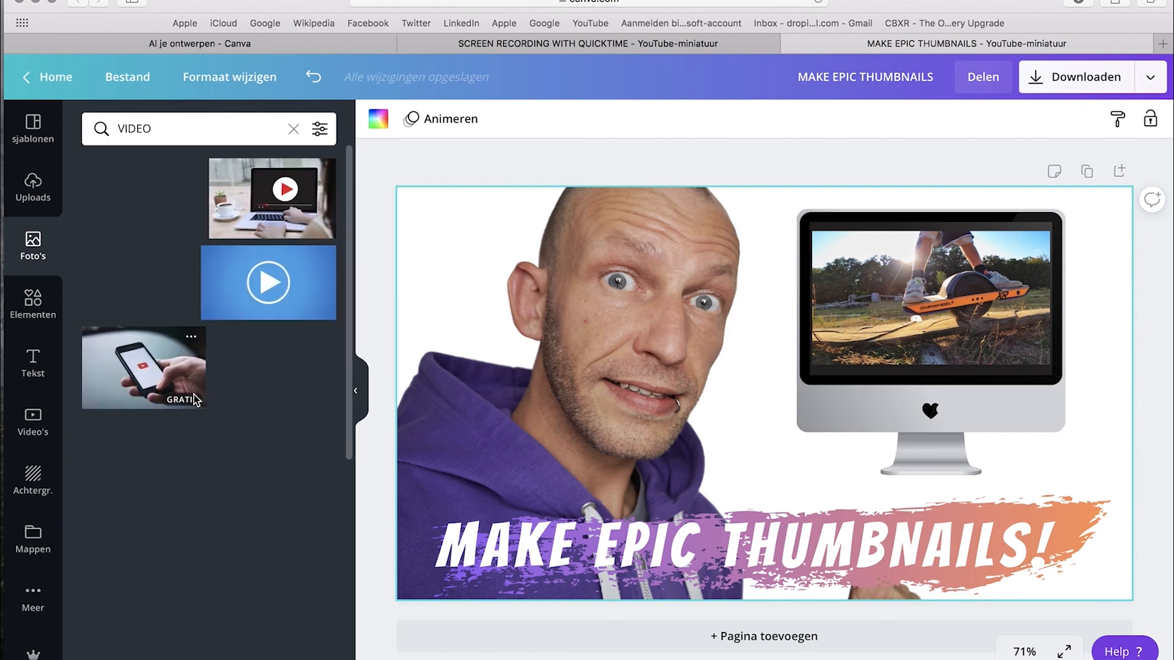
# - Add the blue play-button photo, enlarge it to cover the whole canvas, and send it to the back as the background
pyautogui.click(312, 287)
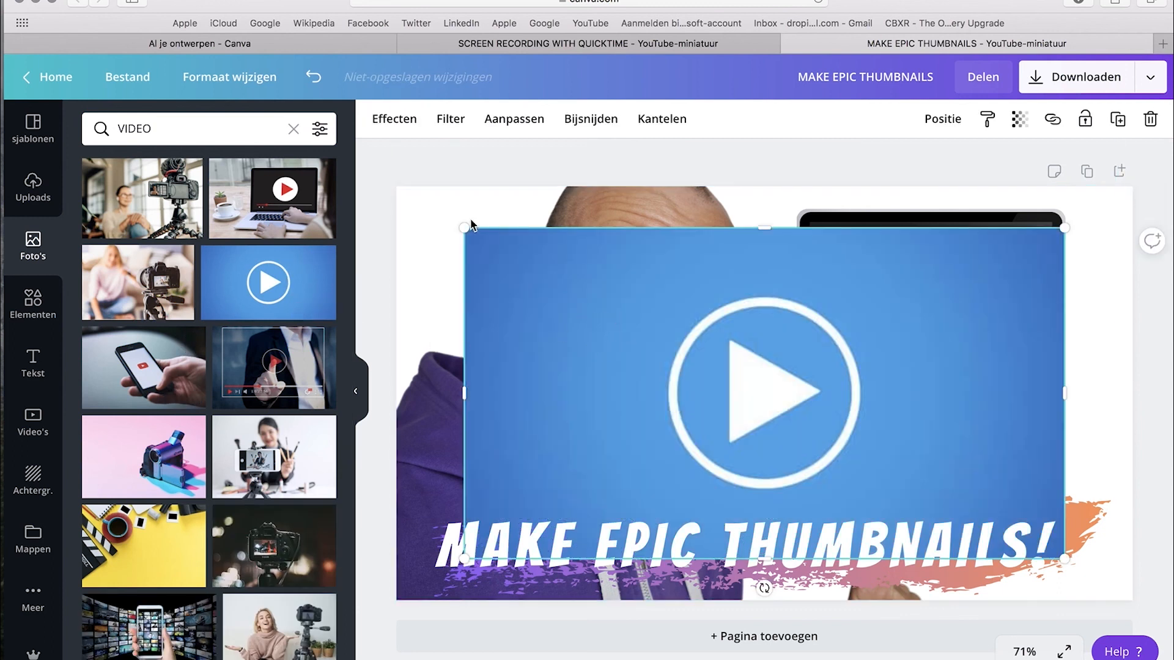
pyautogui.moveTo(464, 229); pyautogui.dragTo(383, 183)
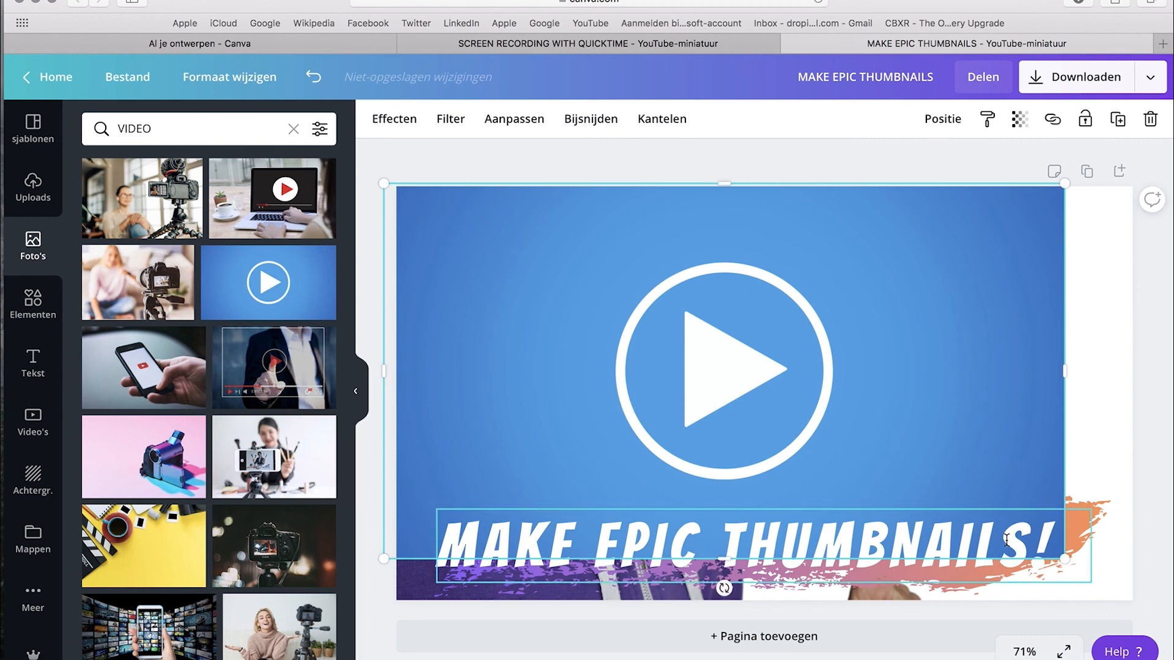
pyautogui.moveTo(1067, 559); pyautogui.dragTo(1147, 604)
pyautogui.click(960, 124)
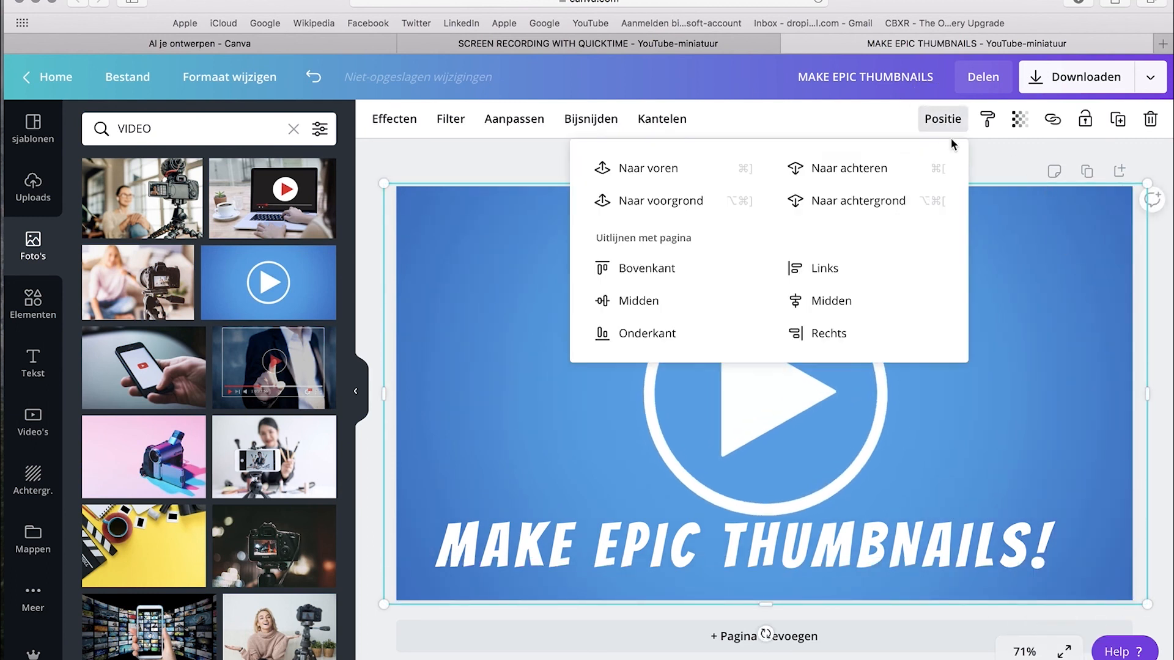
pyautogui.click(862, 203)
pyautogui.click(1169, 315)
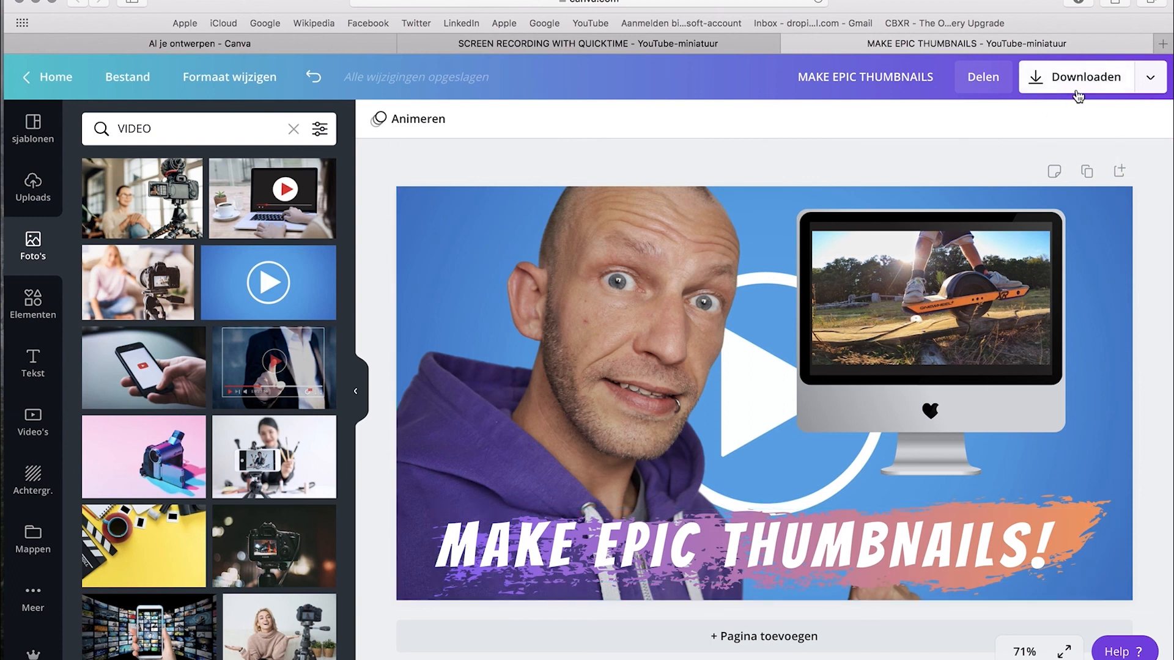
# - Download the MAKE EPIC THUMBNAILS design as a PNG at 1x size, 1280 x 720 px
pyautogui.tripleClick(879, 76)
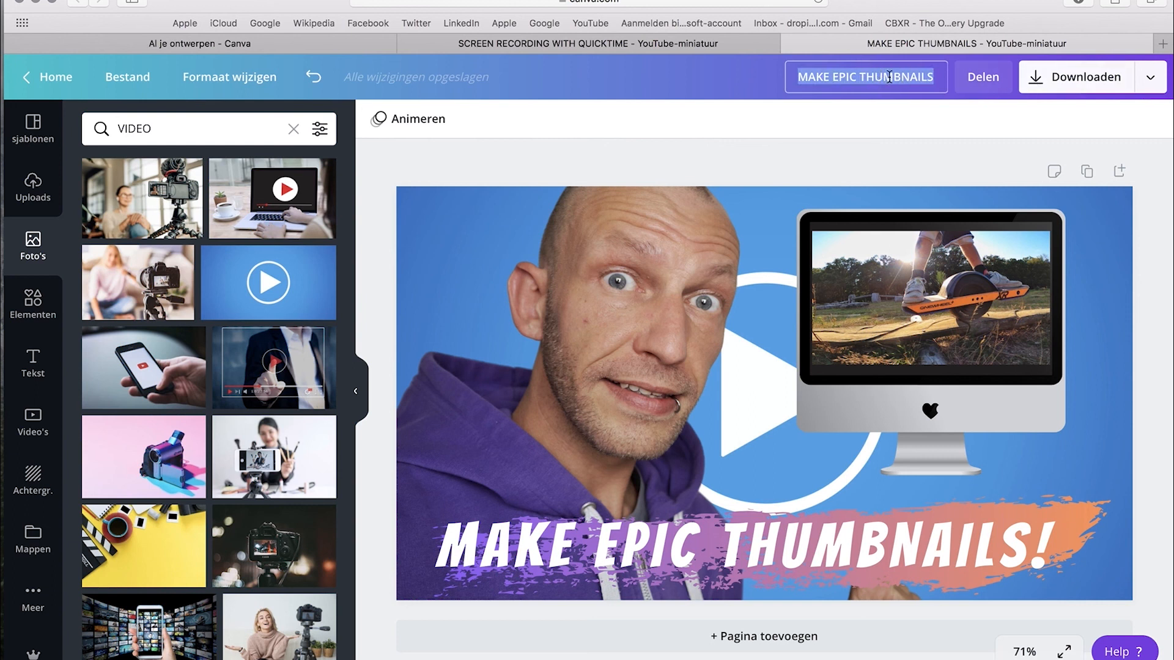
pyautogui.click(1060, 77)
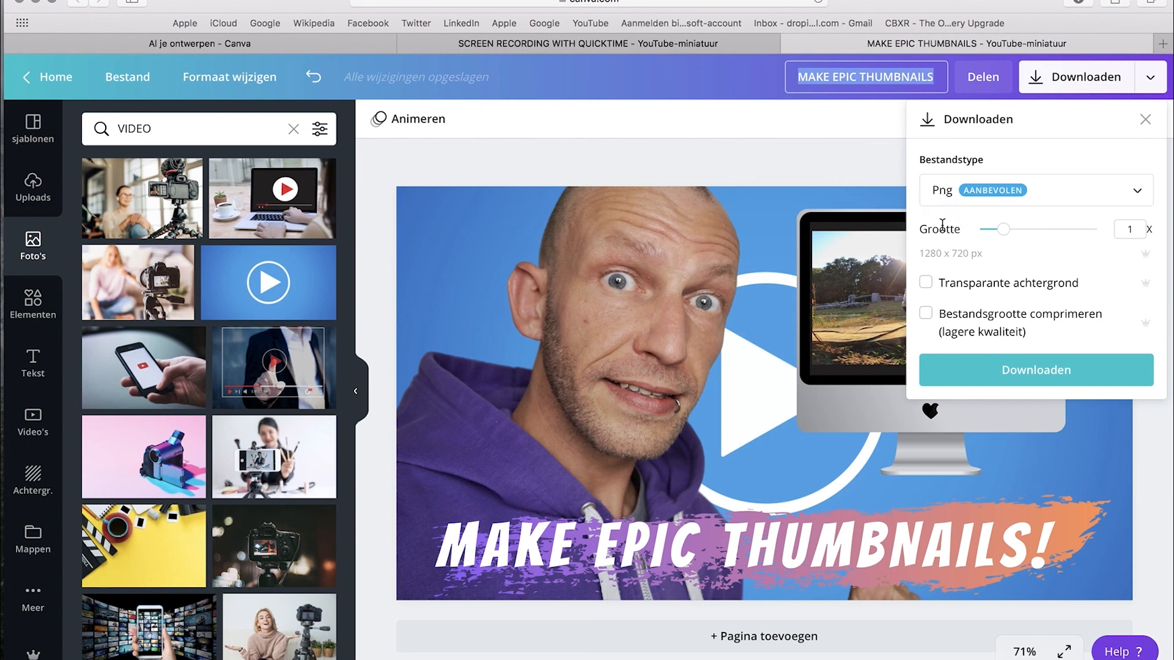
pyautogui.click(1020, 371)
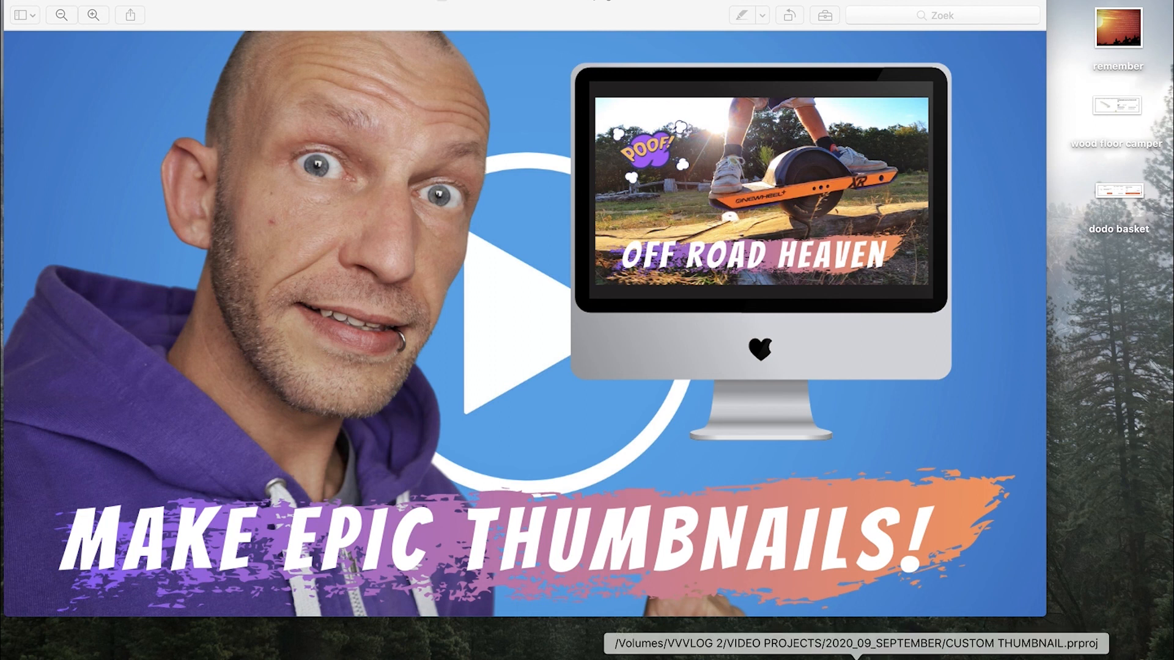
# - Switch to YouTube and open the channel's status and features page from the account settings to check its verification
pyautogui.click(878, 653)
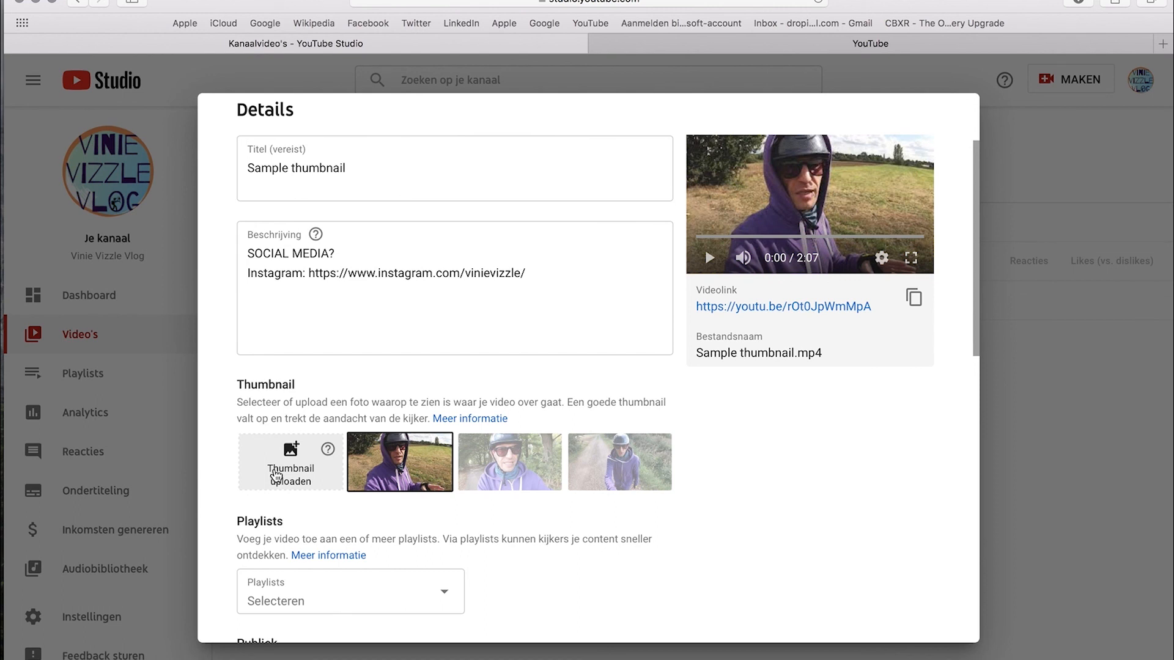
pyautogui.click(705, 48)
pyautogui.scroll(-8, 113, 527)
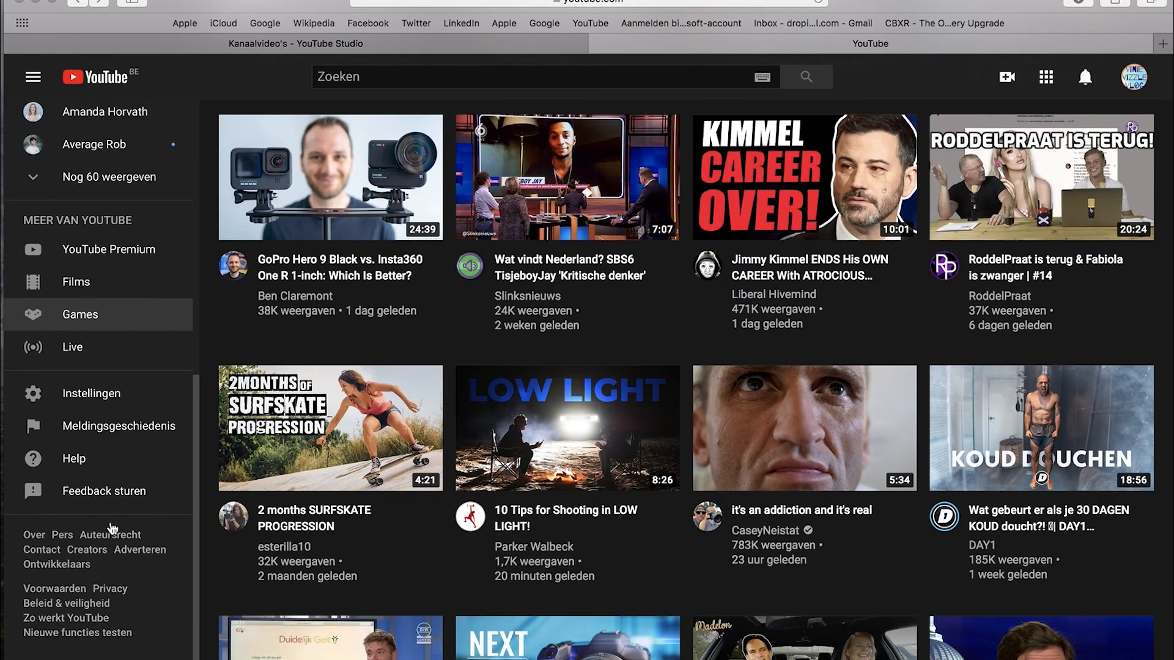
pyautogui.scroll(-1, 112, 529)
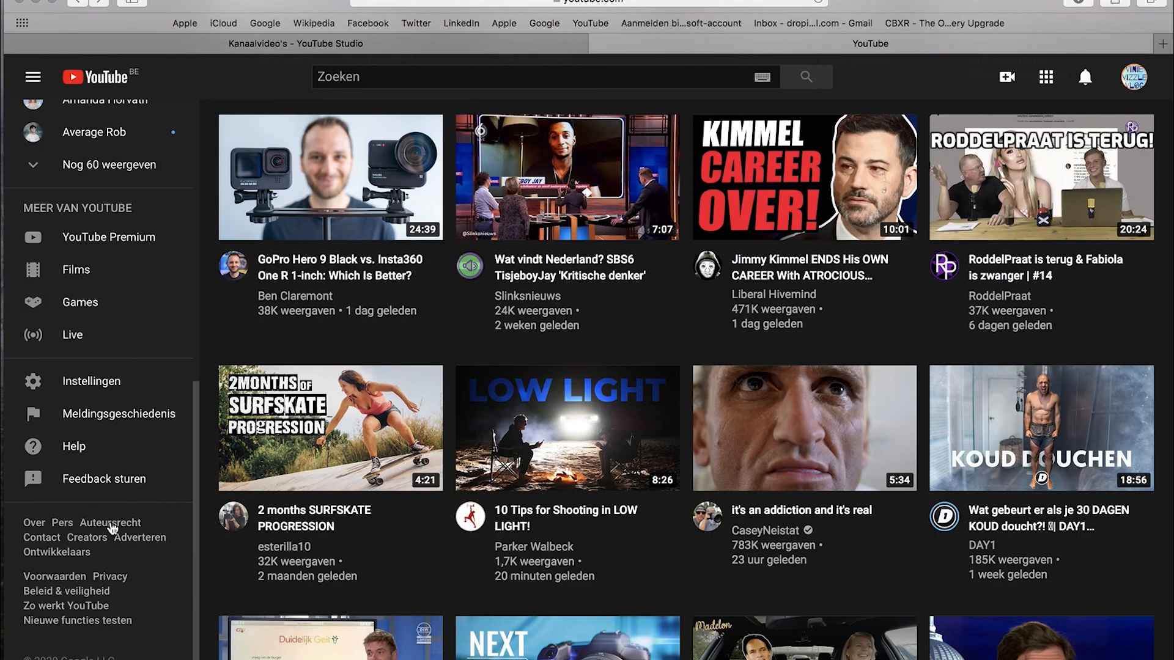
pyautogui.click(92, 384)
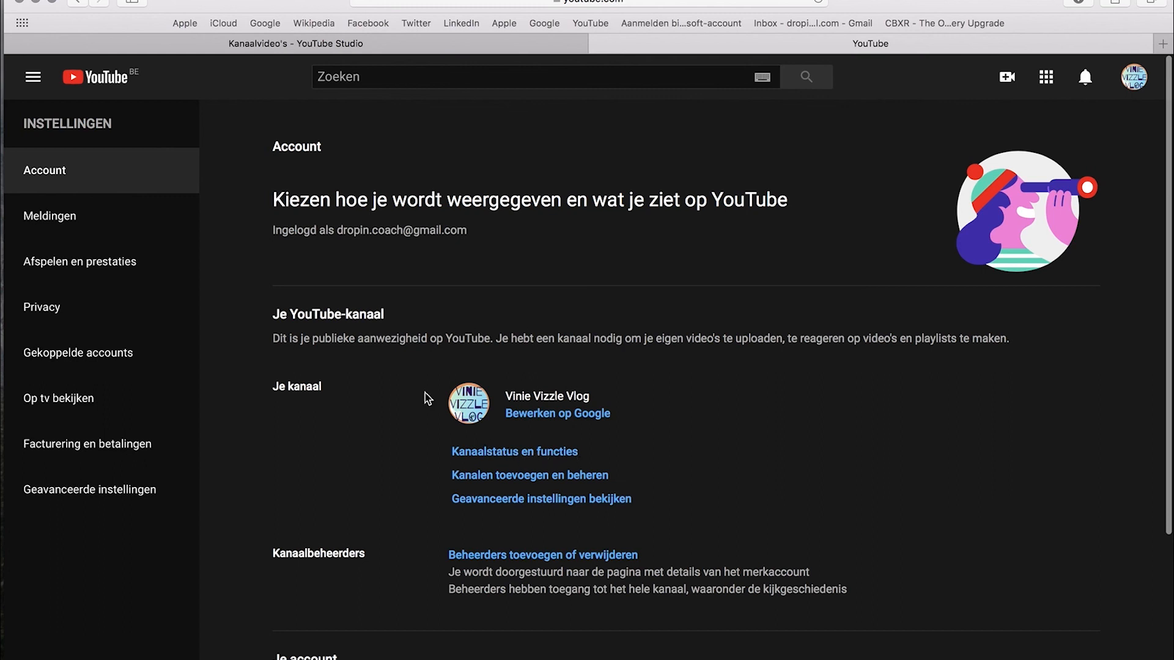
pyautogui.click(501, 456)
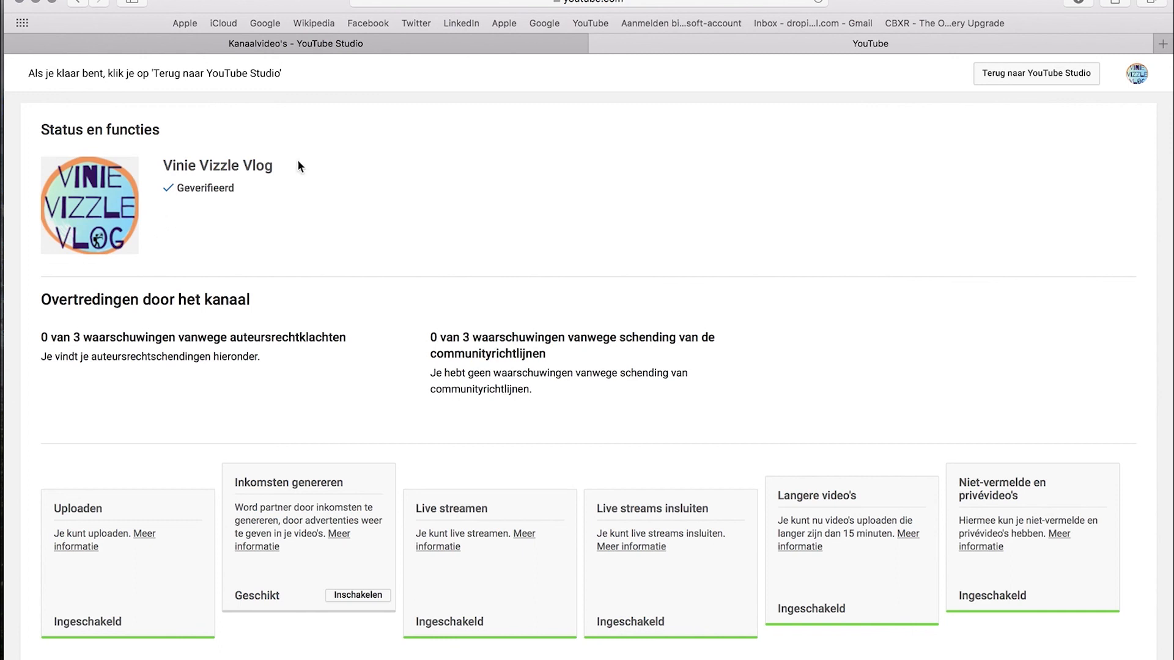
# - Return to the Sample thumbnail video in YouTube Studio and upload MAKE EPIC THUMBNAILS-2.png from Downloads as its custom thumbnail
pyautogui.click(346, 56)
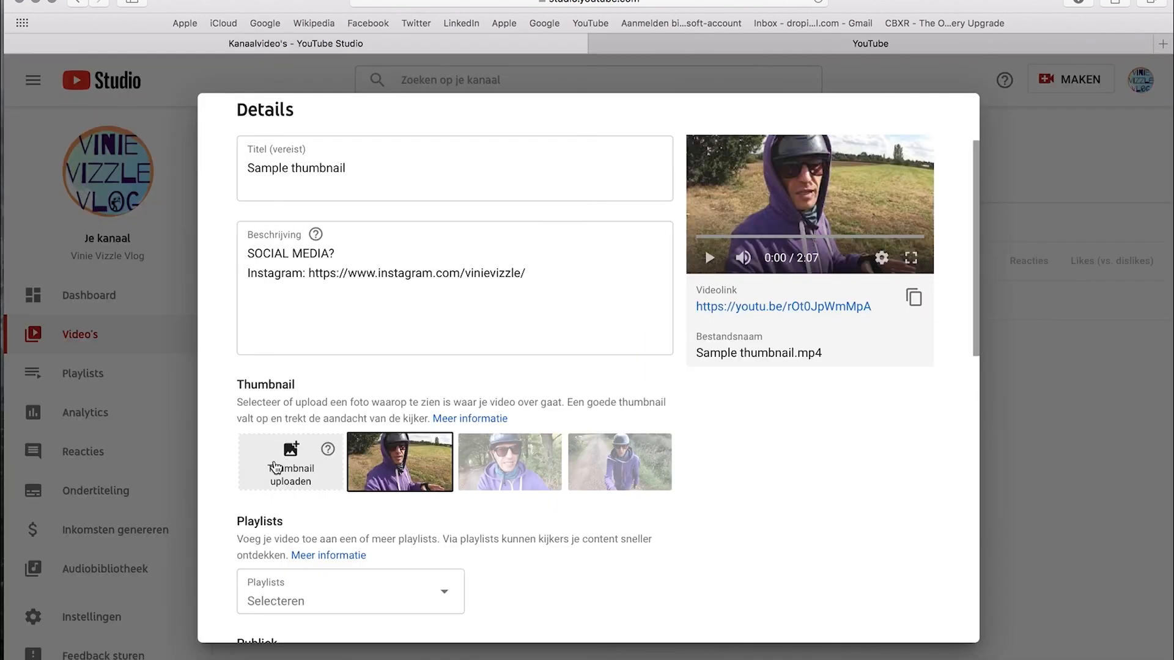
pyautogui.click(290, 462)
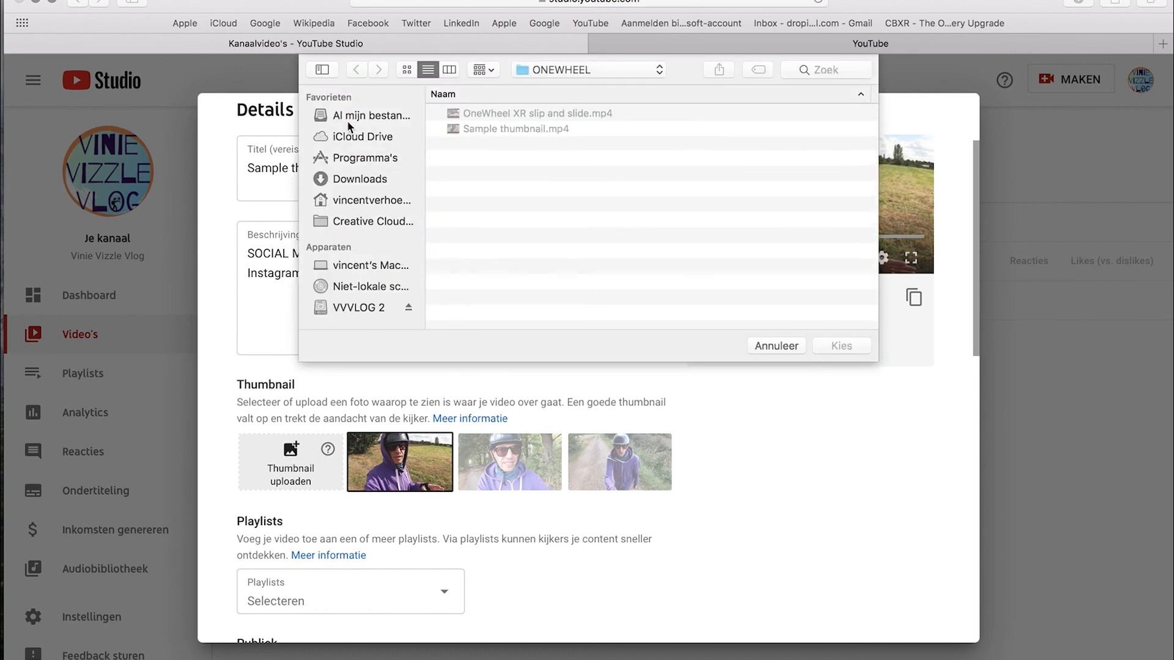
pyautogui.click(367, 179)
pyautogui.scroll(-5, 580, 177)
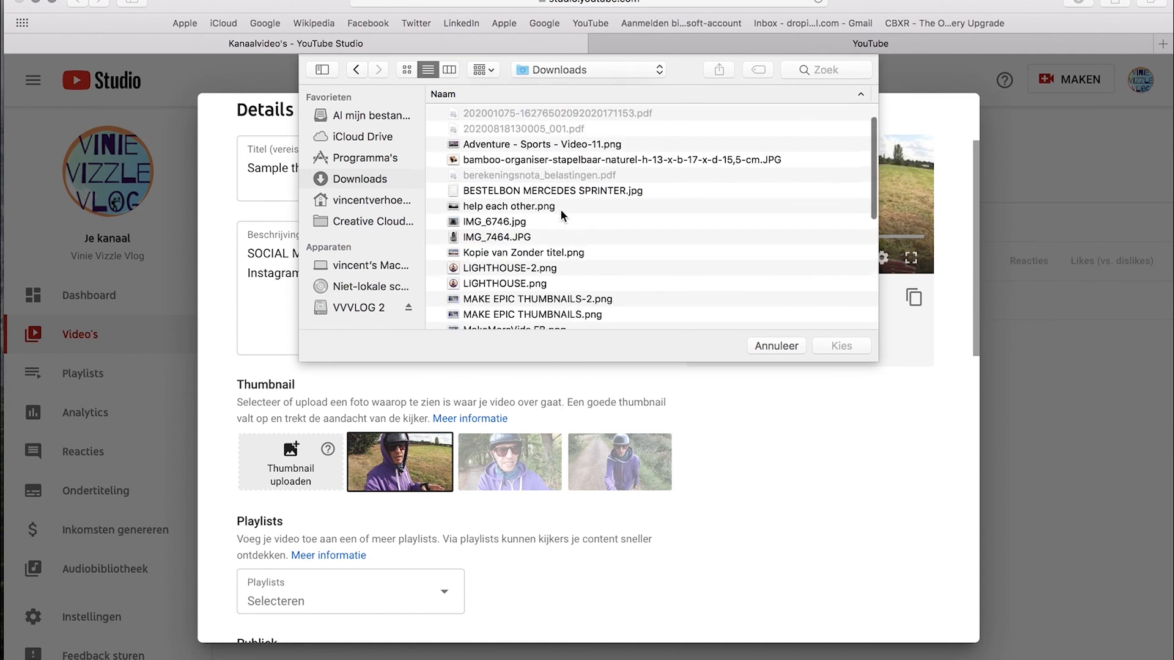
pyautogui.click(581, 206)
pyautogui.press('space')
pyautogui.press('space')
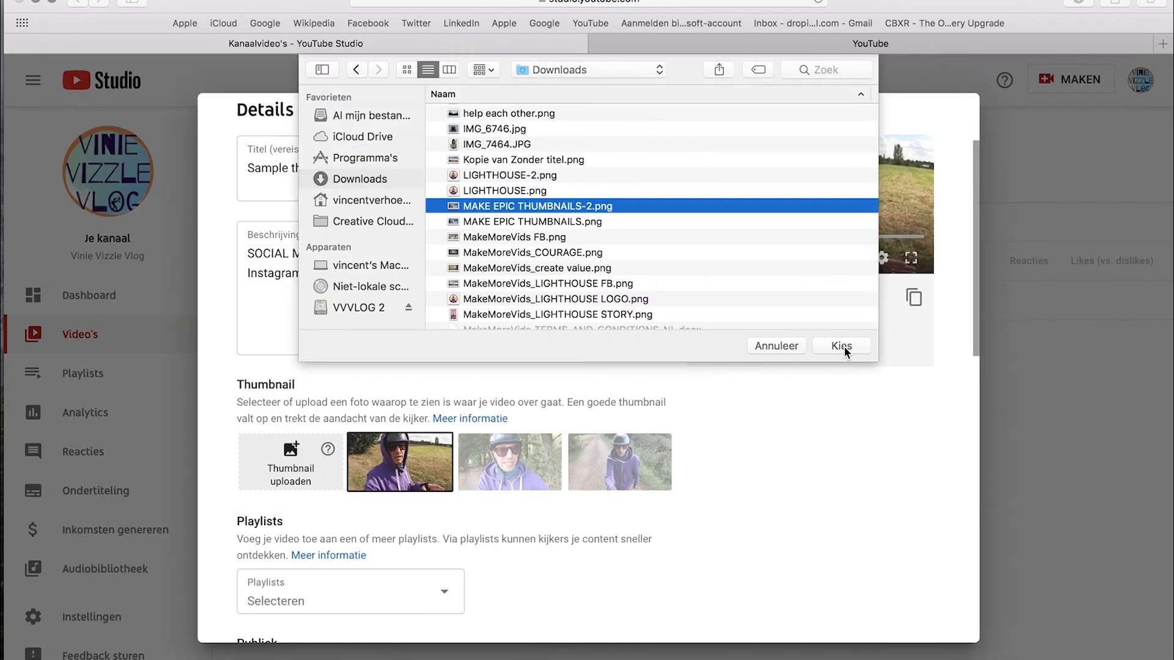
pyautogui.click(842, 346)
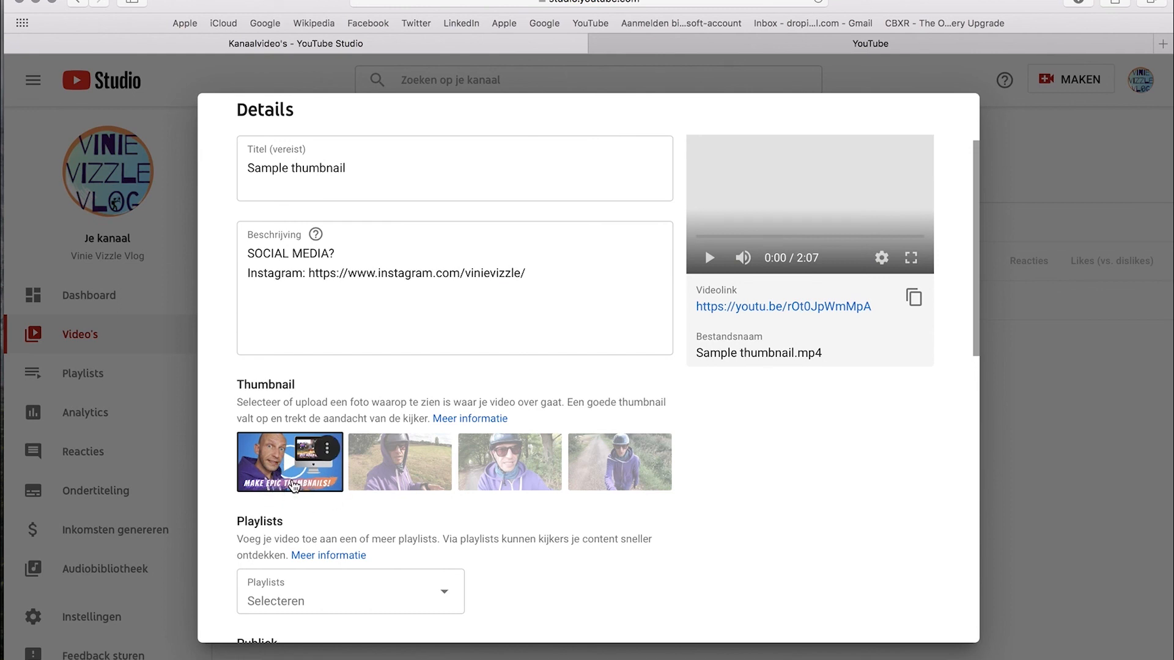
# - Review the video's details, go to its visibility settings, and save it as private
pyautogui.moveTo(268, 464)
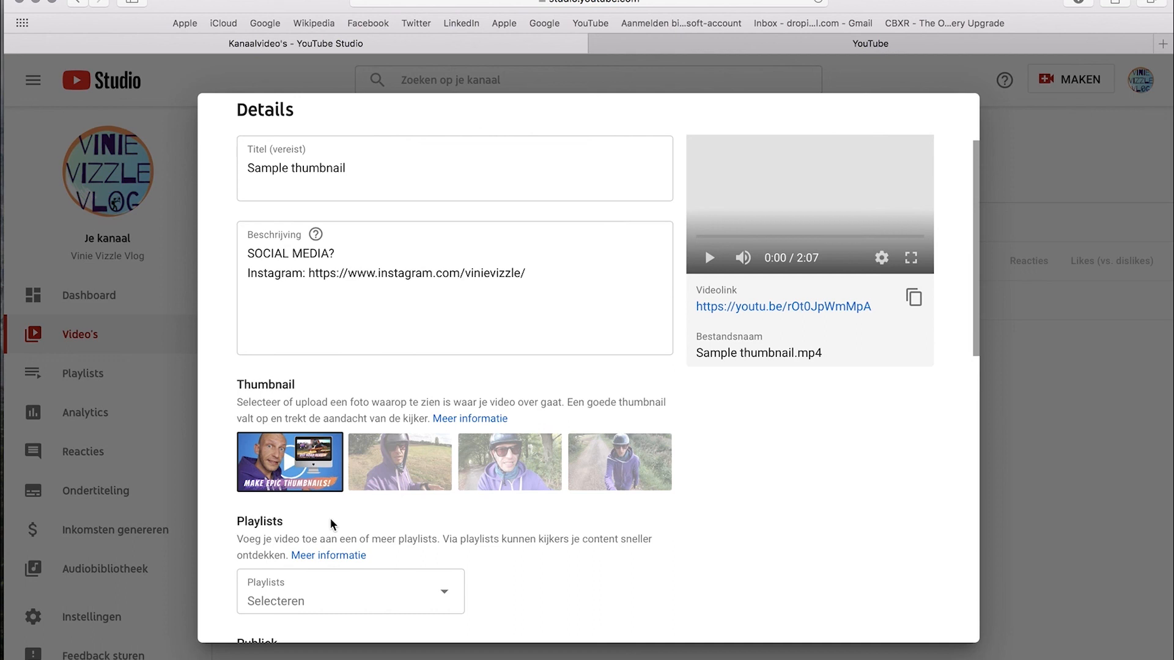
pyautogui.moveTo(314, 493)
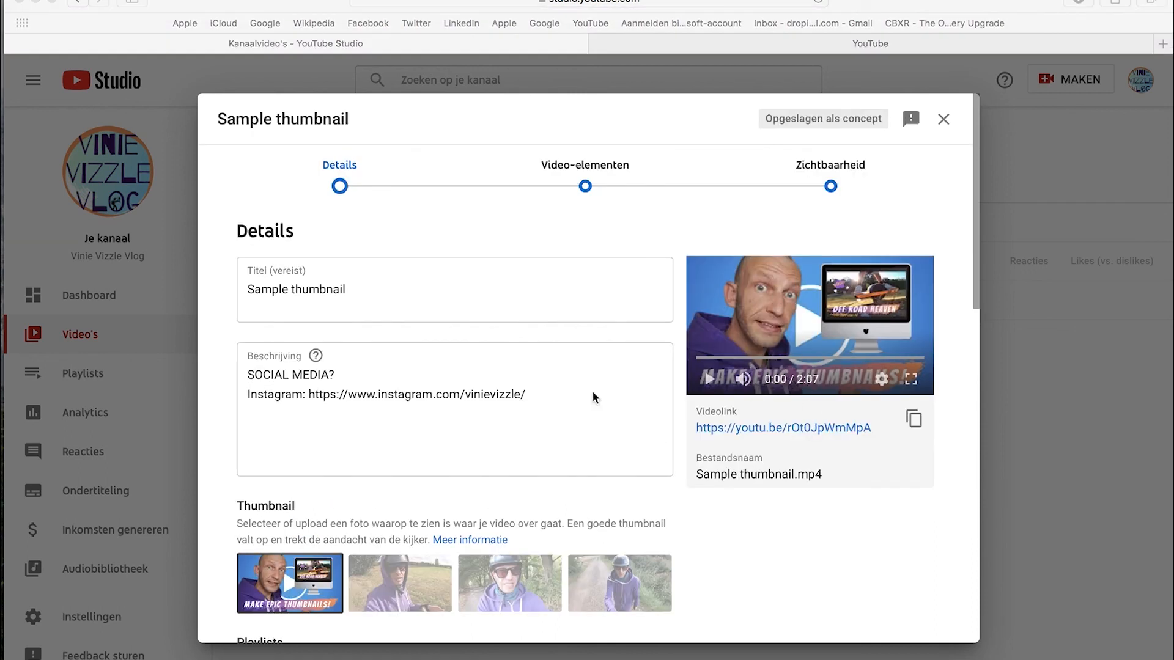
pyautogui.scroll(-15, 710, 457)
pyautogui.scroll(15, 711, 458)
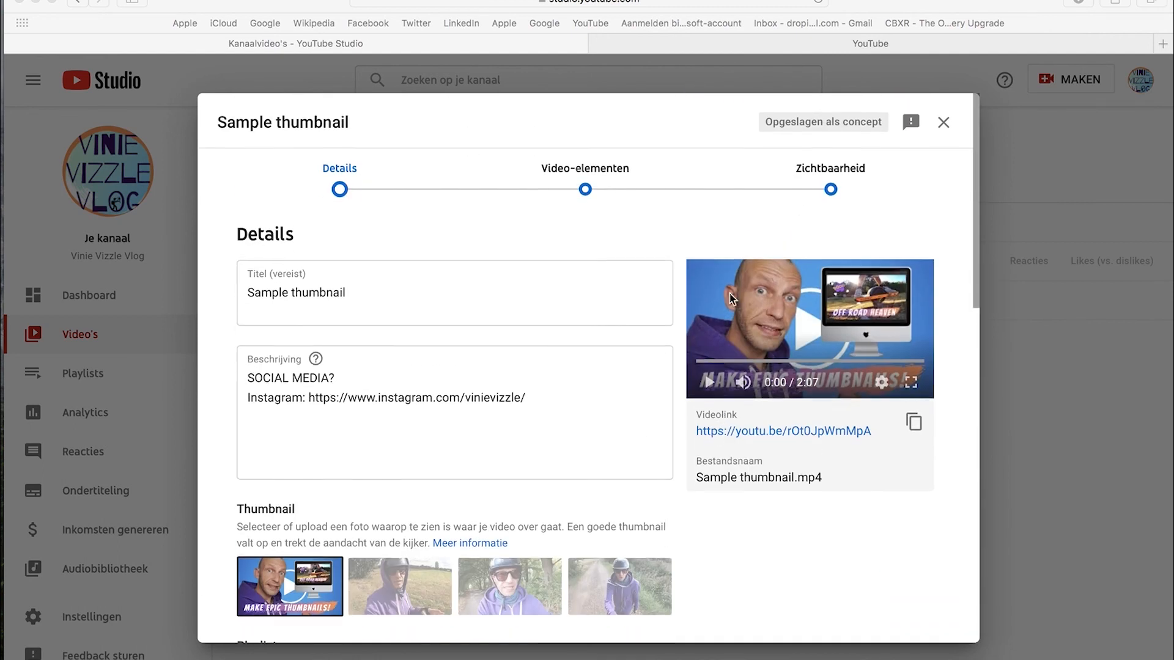
pyautogui.click(839, 172)
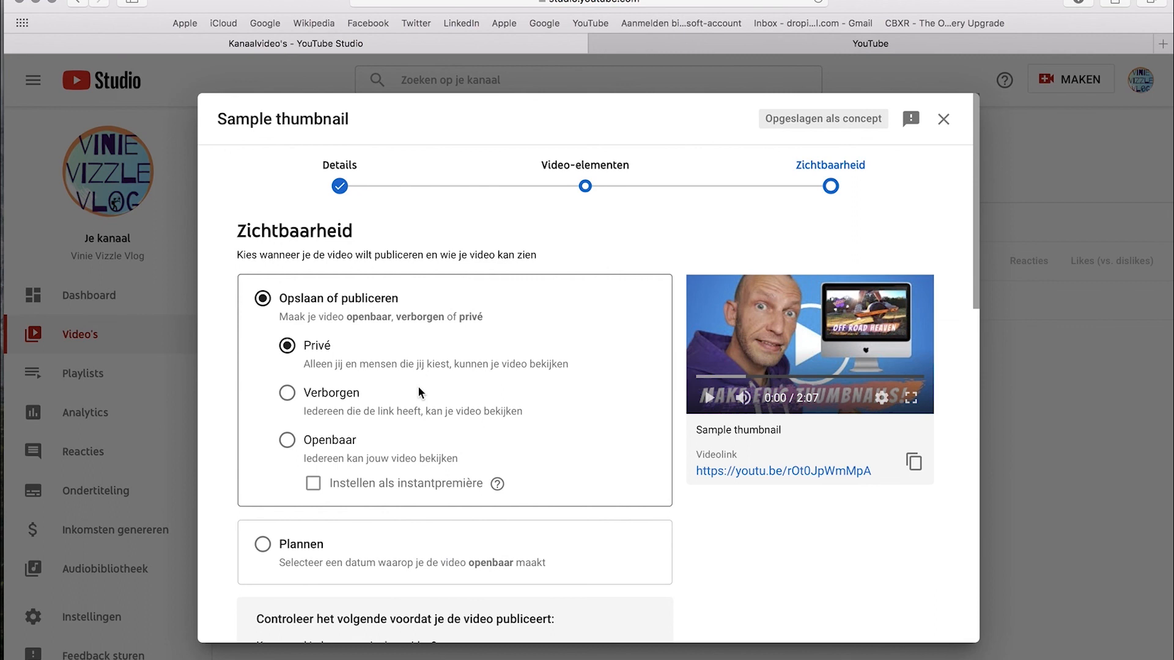
pyautogui.scroll(-6, 420, 391)
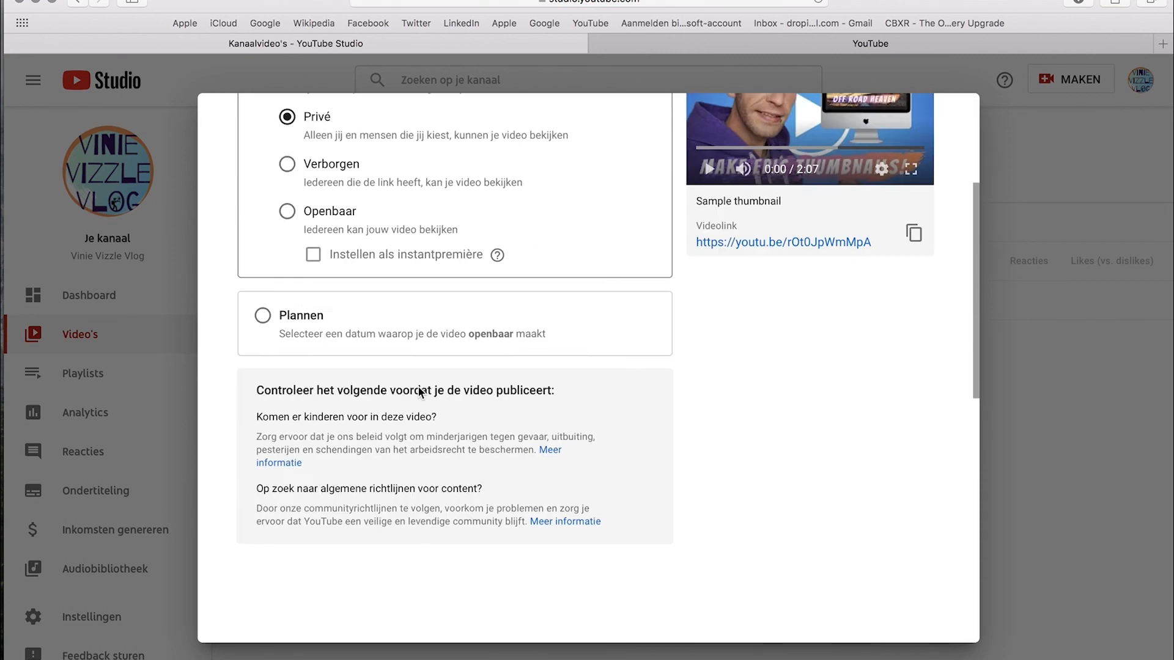
pyautogui.scroll(5, 419, 391)
pyautogui.scroll(-10, 531, 375)
pyautogui.click(933, 622)
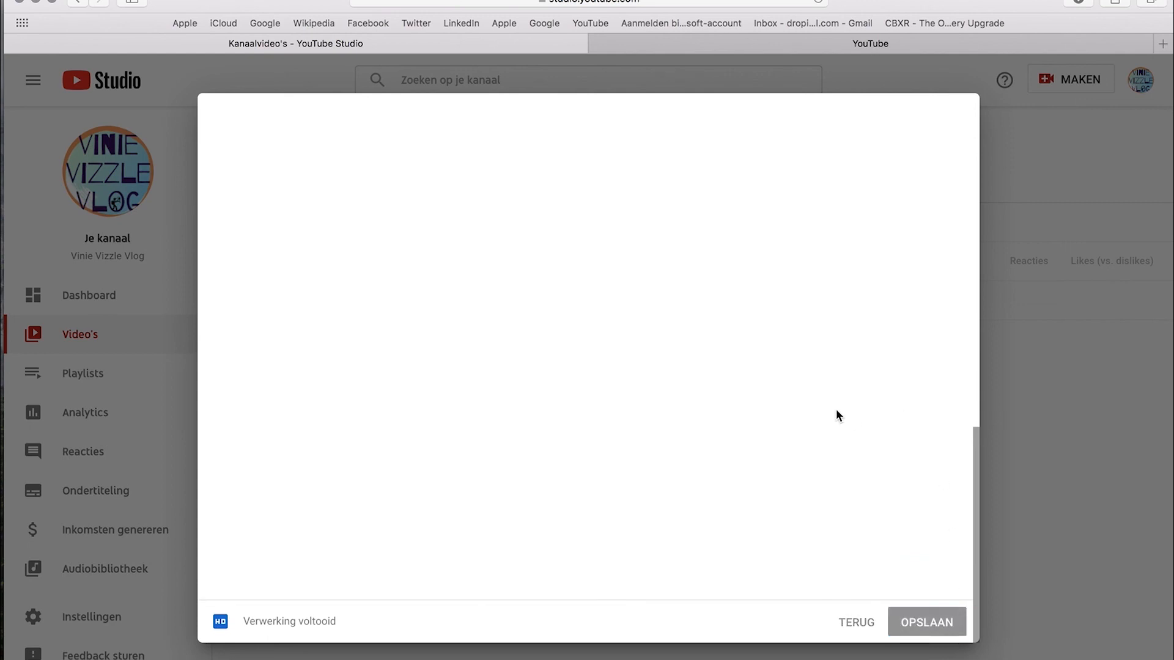